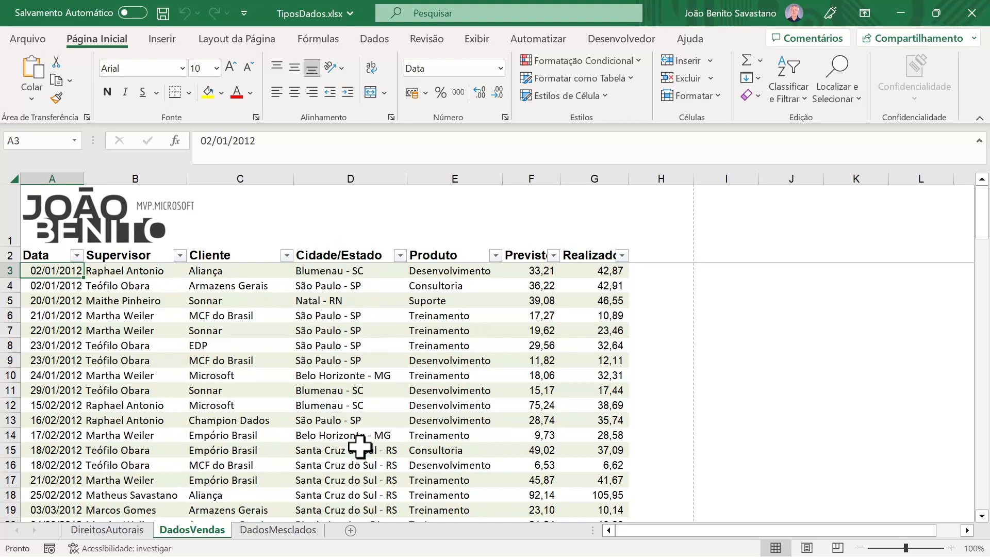
Create a pivot table on a new worksheet from the DadosVendas data, using the named range Vendas as its source
click(111, 303)
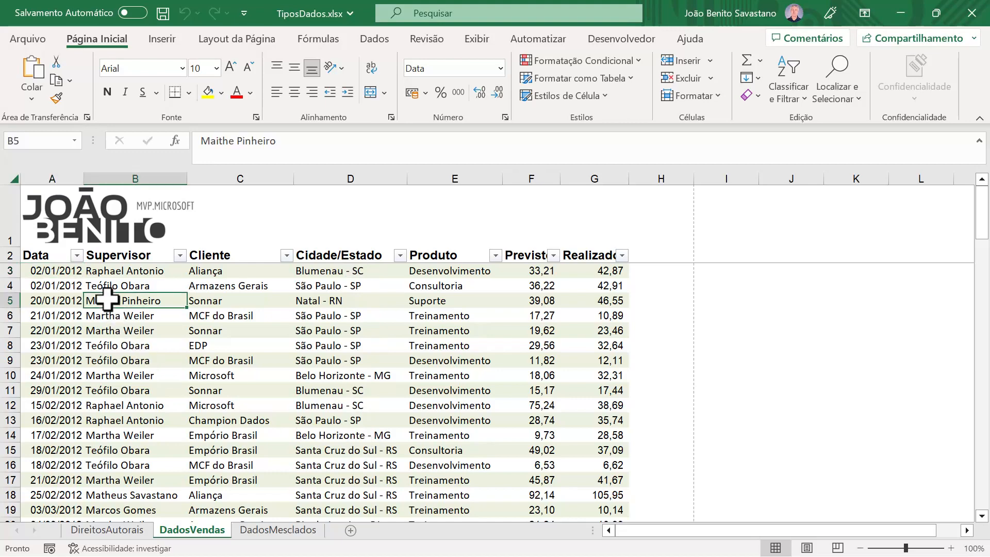
click(162, 40)
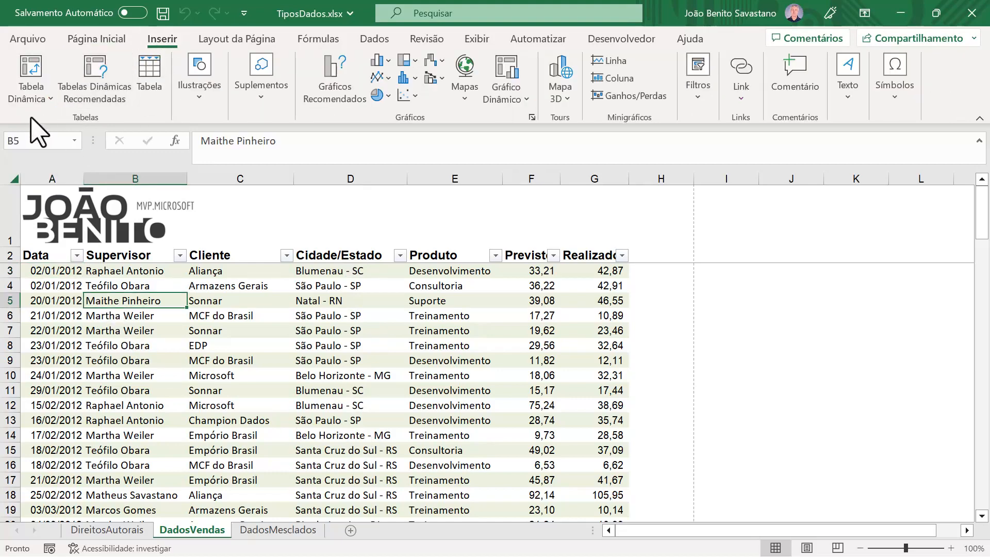
click(36, 99)
click(66, 124)
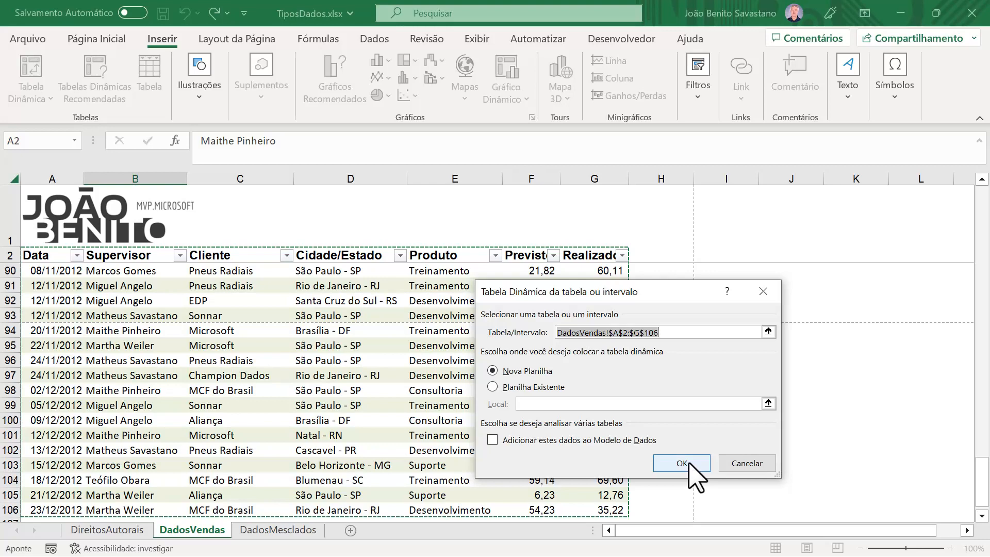
key(F3)
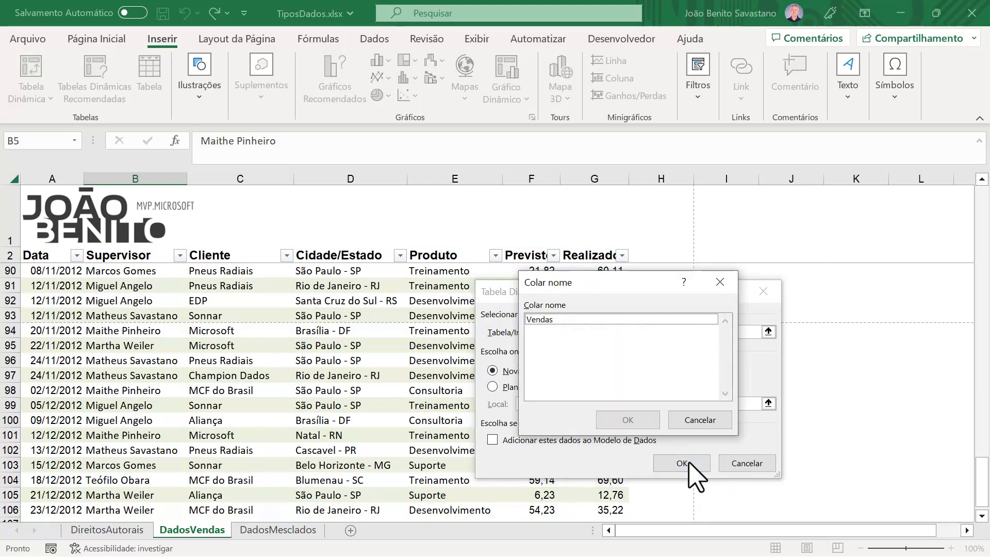
click(560, 319)
click(637, 420)
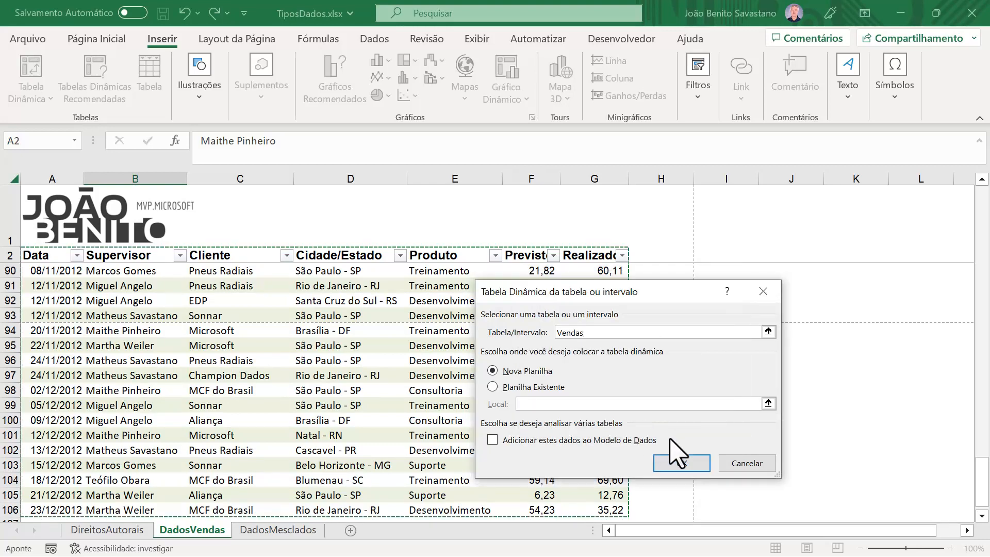
click(689, 463)
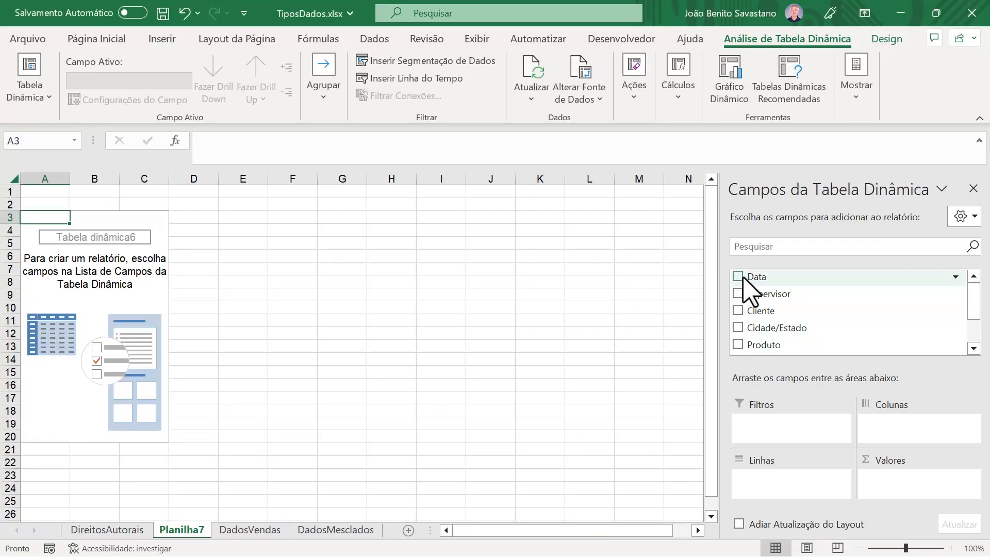
Lay out the pivot table with Data in the rows and Previsto and Realizado as values
drag(750, 275, 773, 487)
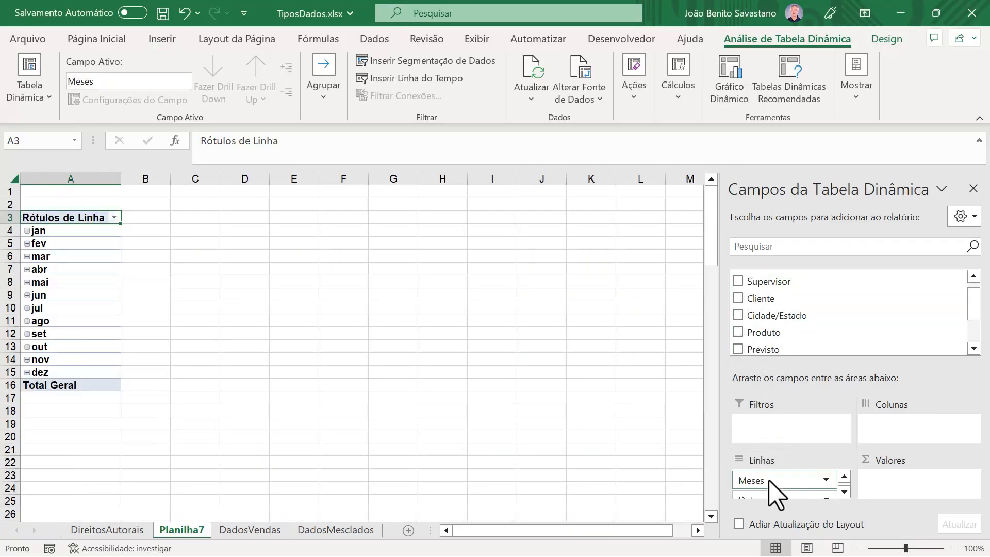
drag(972, 310, 977, 332)
drag(769, 295, 876, 458)
drag(757, 310, 876, 495)
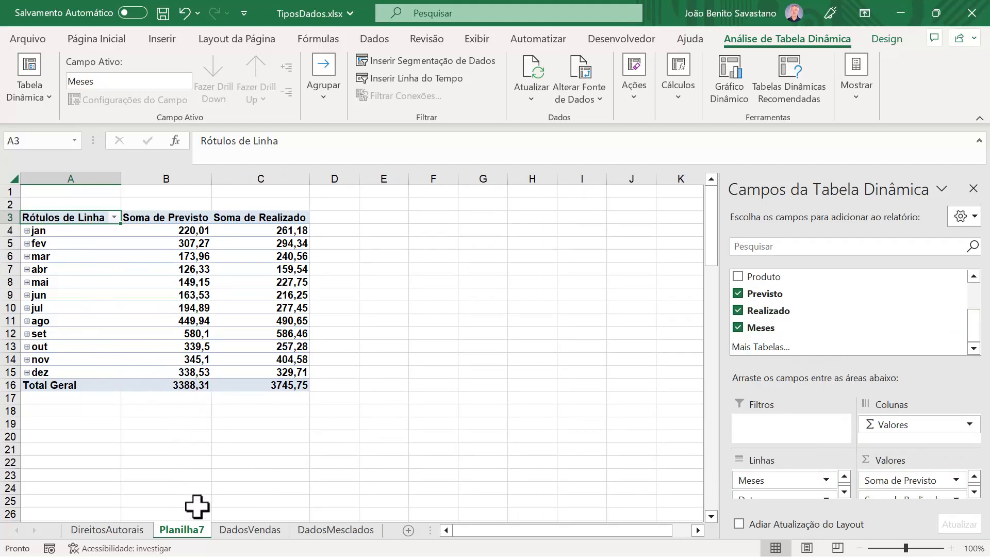
Create a pivot table on a new worksheet from the DadosMesclados data, using the named range VendasMes as its source
click(327, 534)
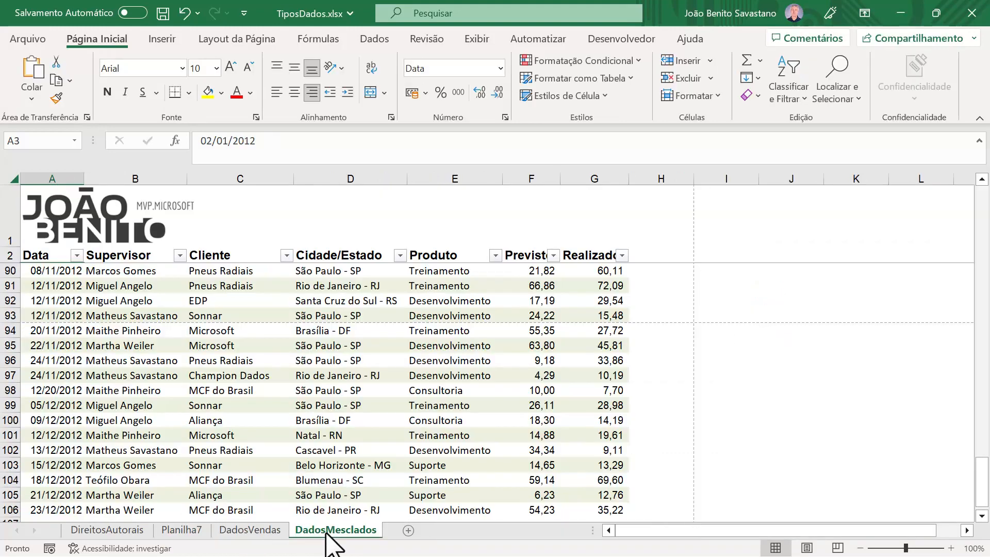
click(63, 272)
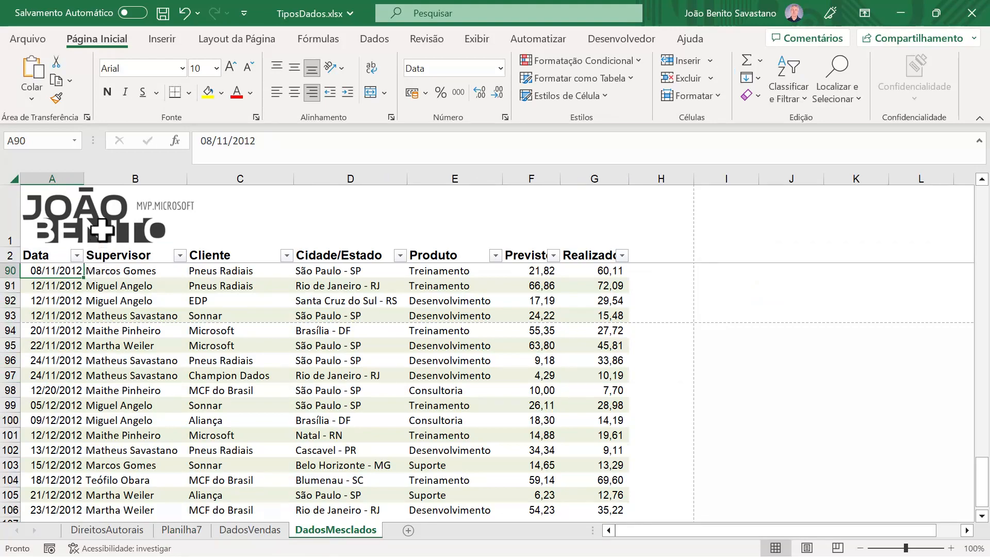
scroll(102, 230, up, 20)
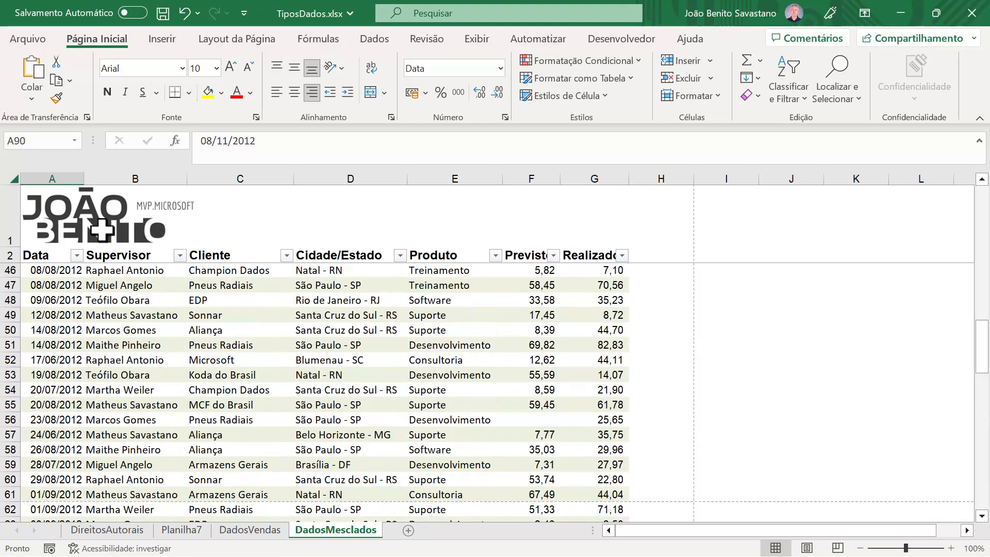
scroll(102, 230, up, 8)
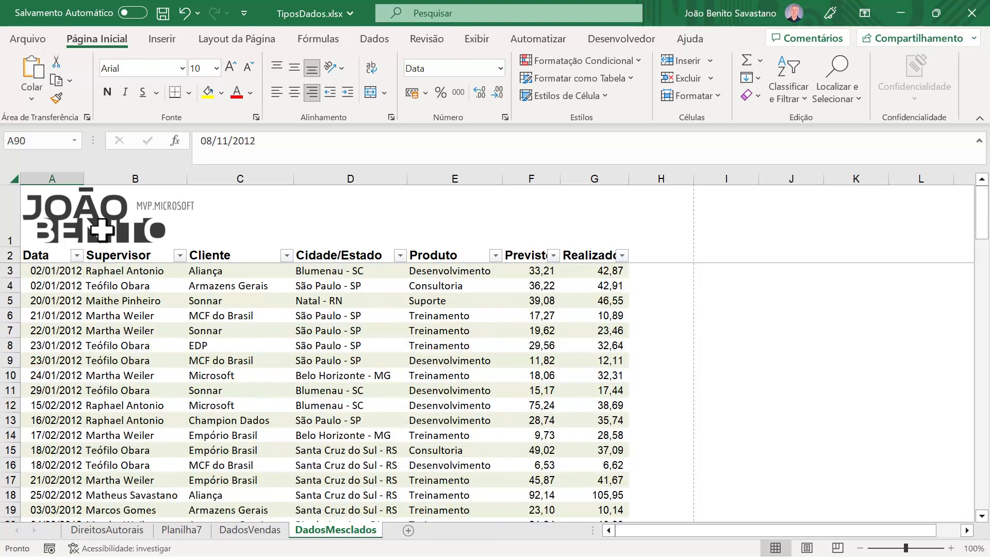
click(52, 270)
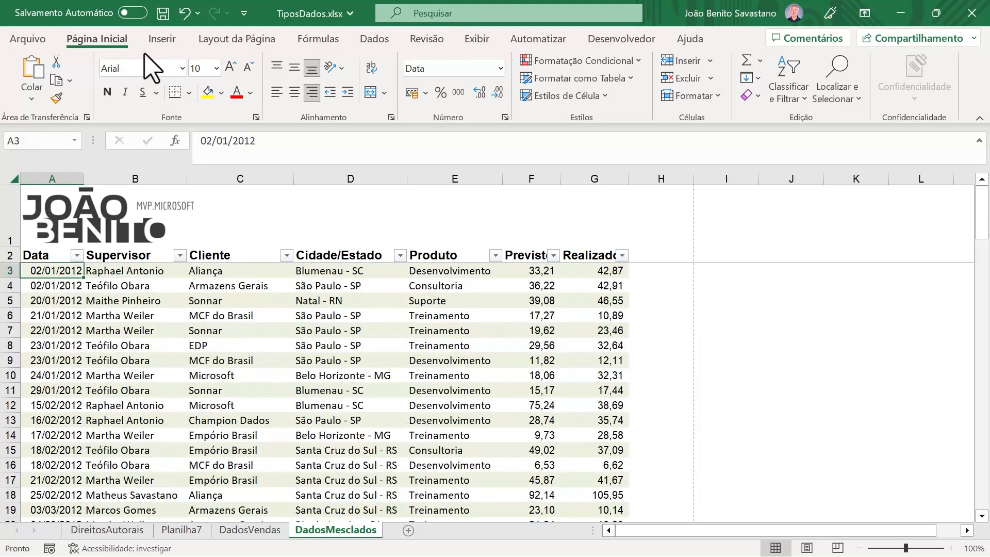
click(162, 39)
click(46, 99)
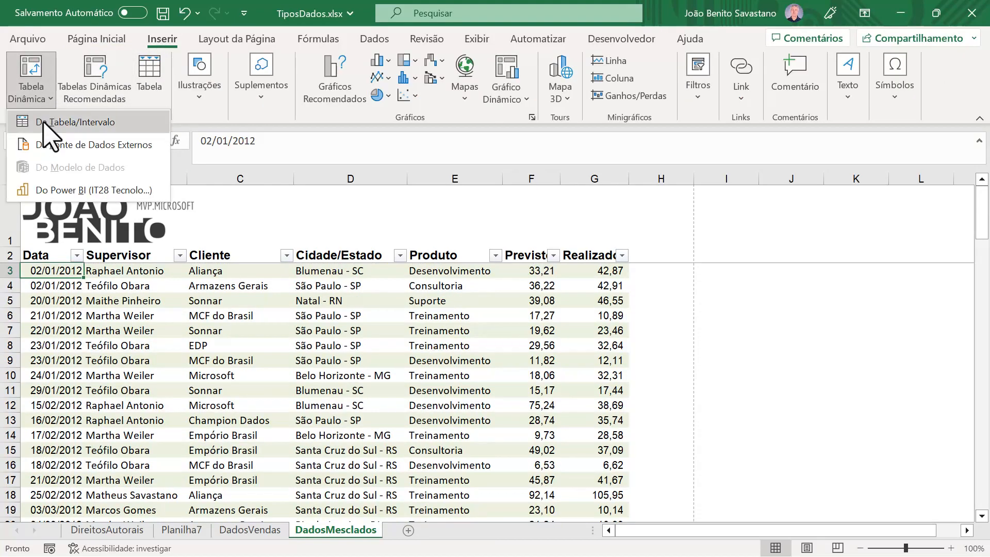
click(70, 128)
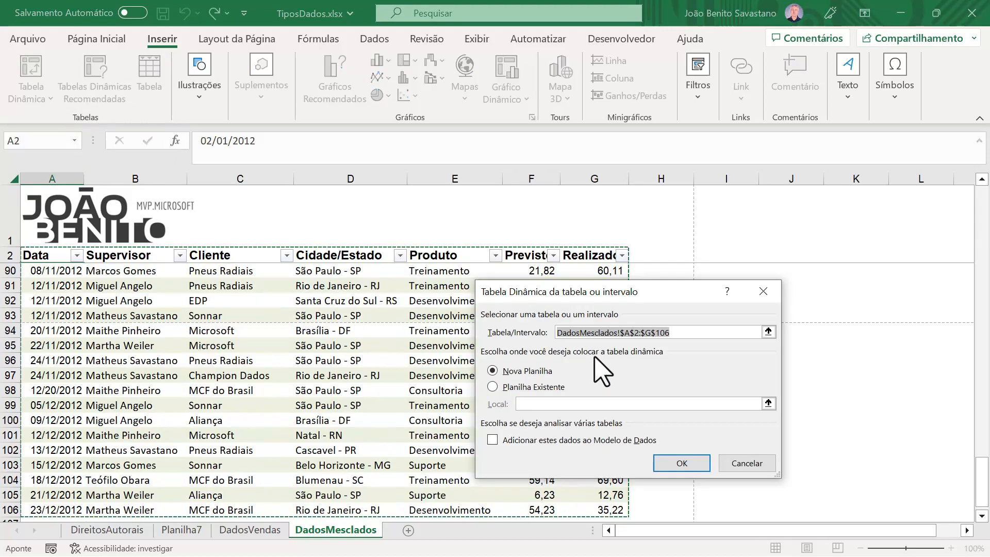
key(F3)
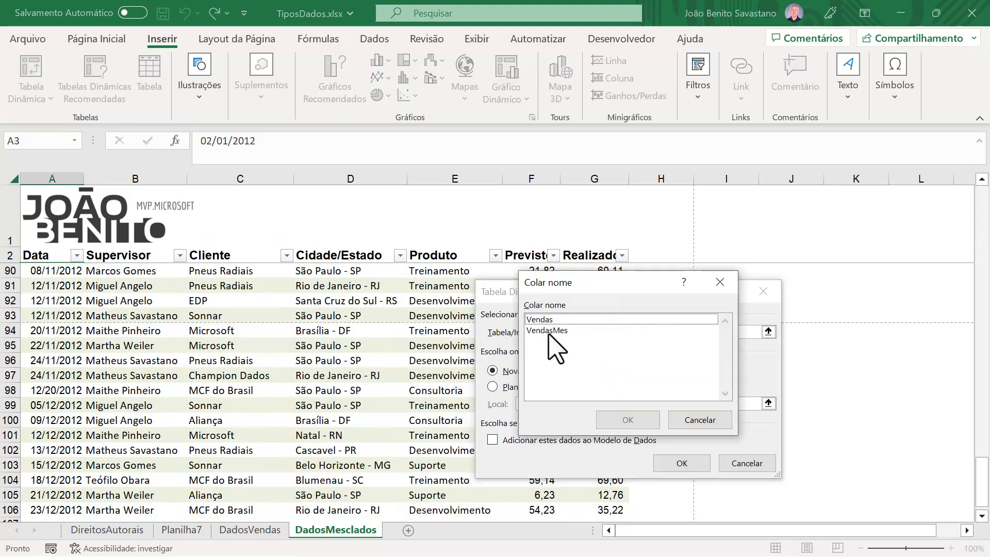
click(548, 330)
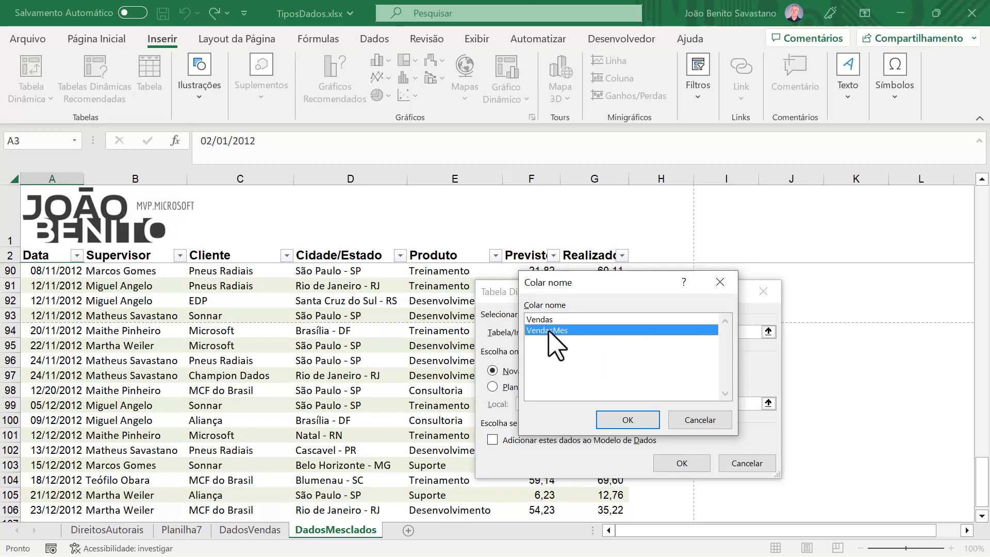
click(628, 420)
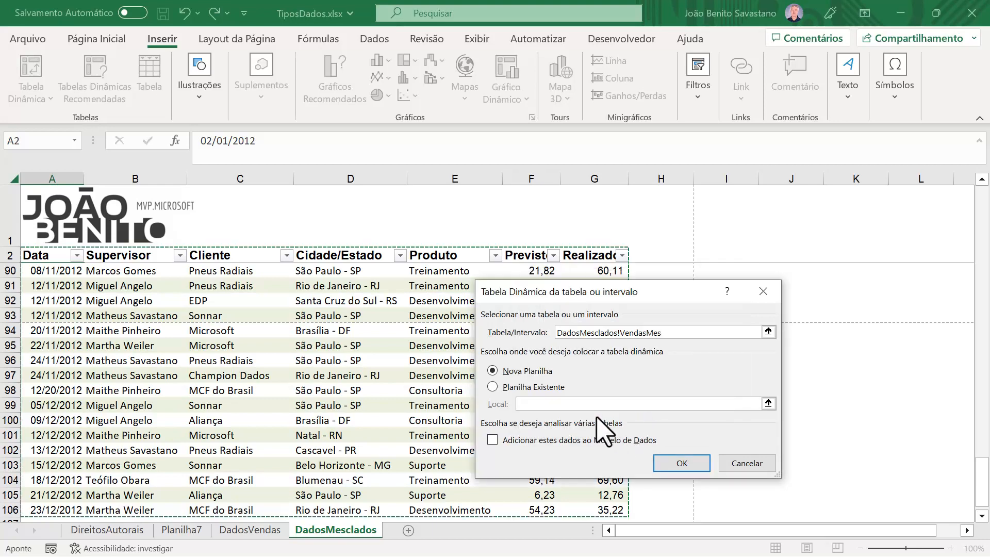
click(697, 464)
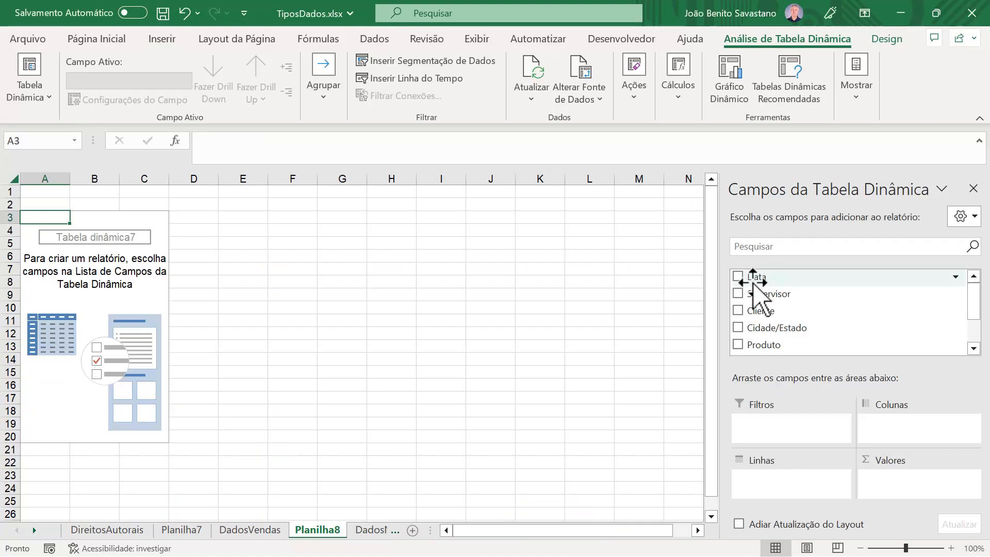
Add Data to the rows of the VendasMes pivot table, with Previsto and Realizado as its values
drag(754, 277, 786, 477)
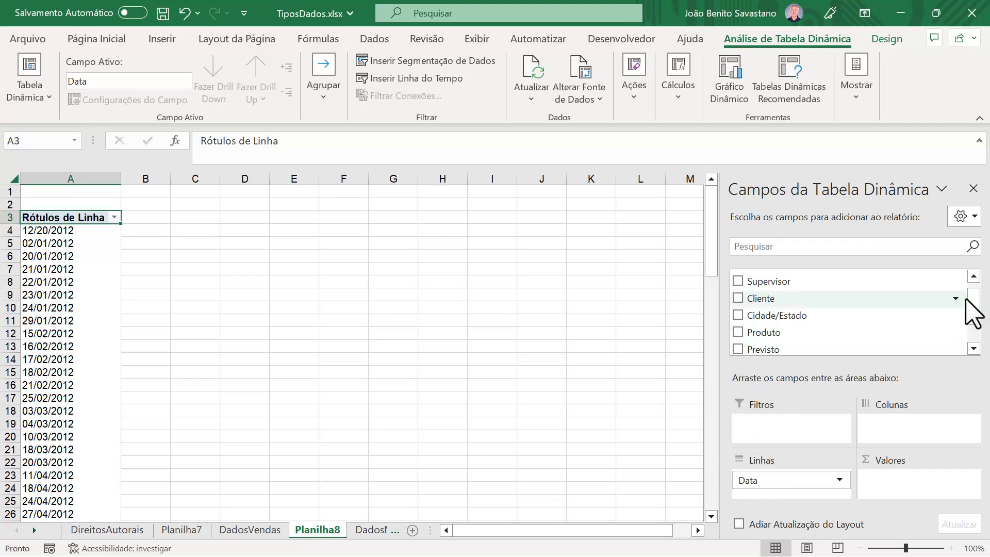
drag(976, 316, 978, 336)
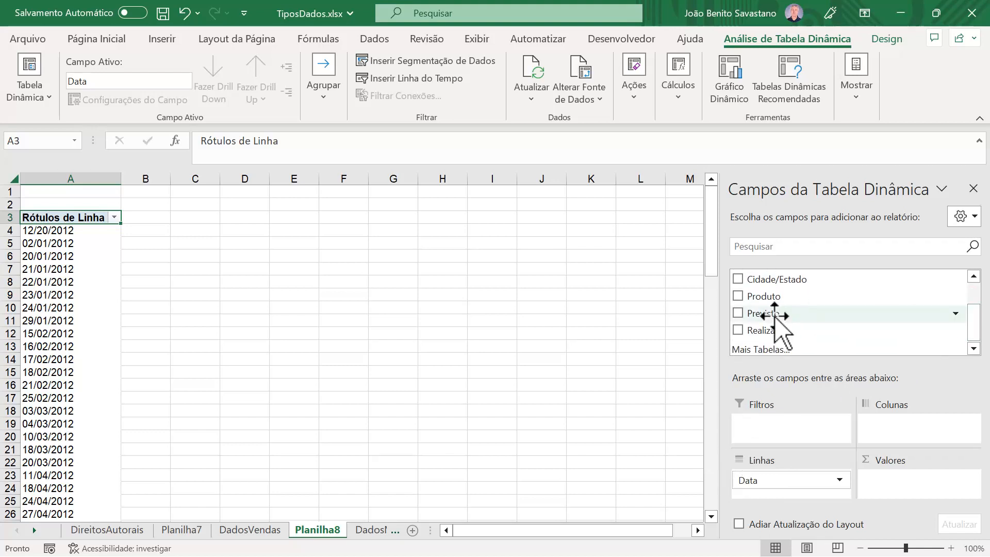
drag(771, 315, 935, 518)
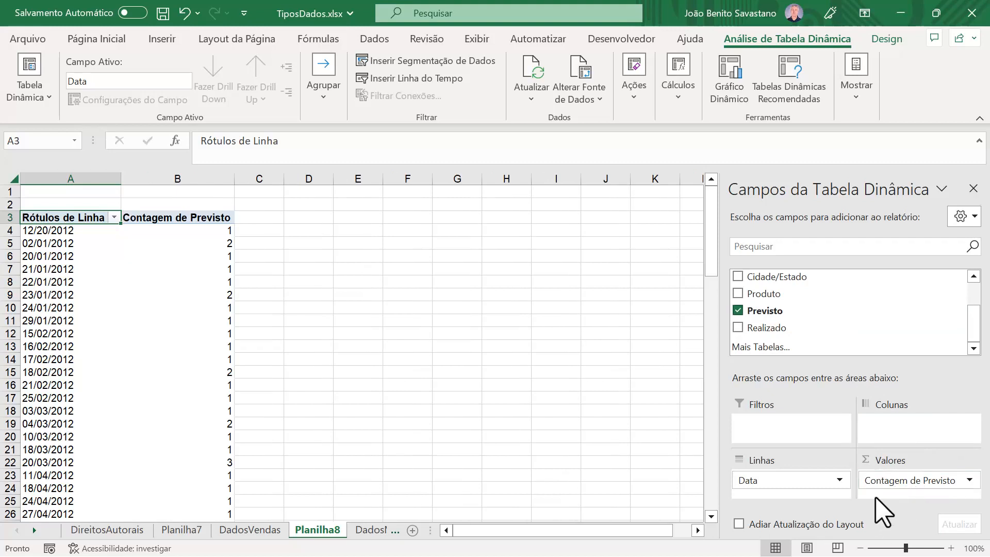
drag(769, 330, 909, 504)
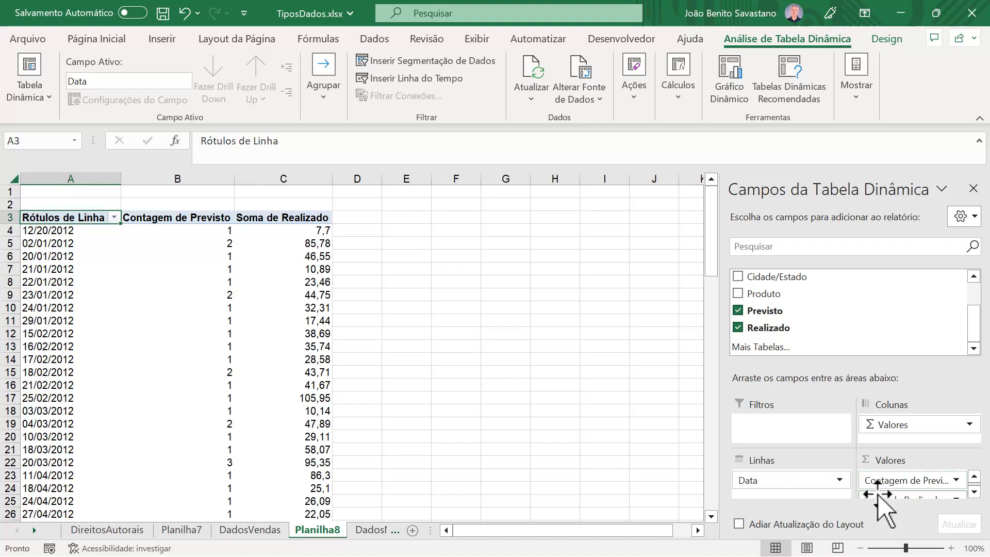
Change the Previsto value field's summary calculation to Soma
click(956, 480)
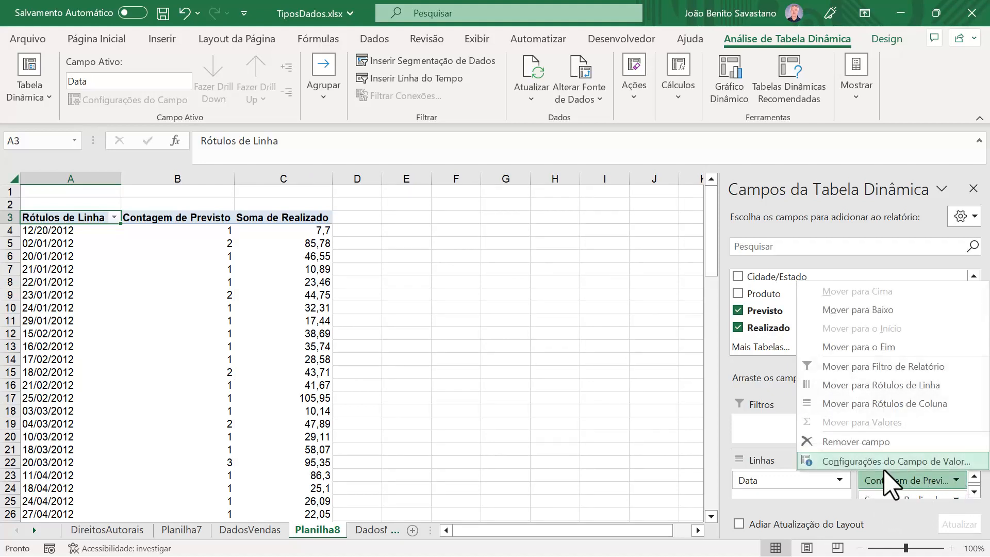
click(867, 461)
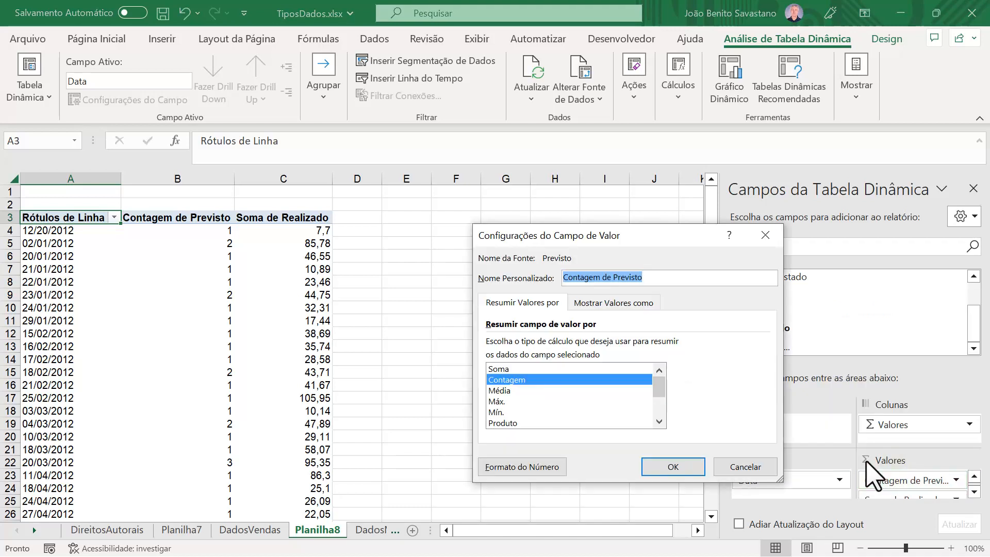
click(518, 369)
click(673, 465)
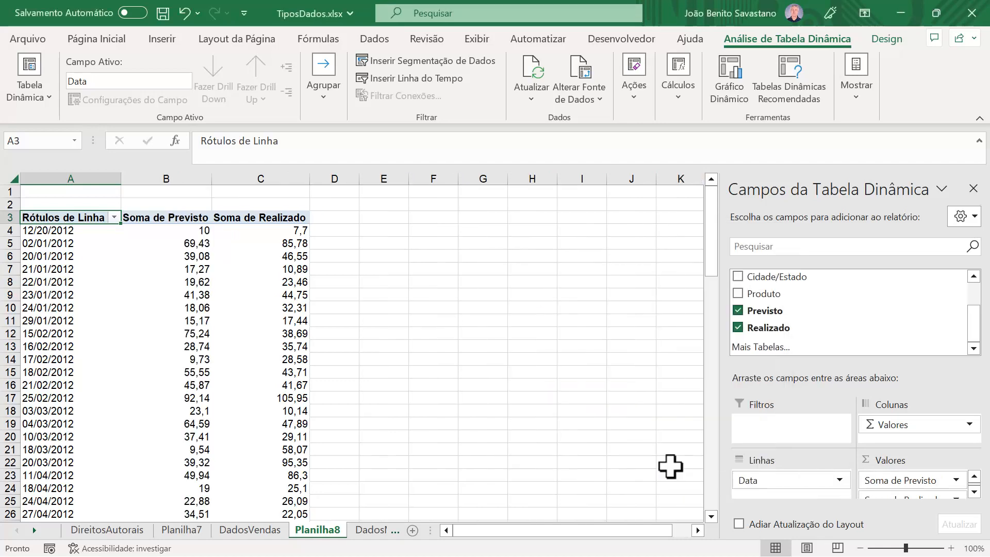
Compare the pivot tables on Planilha8 and Planilha7 and examine the source data on DadosVendas and DadosMesclados for date and value differences
scroll(269, 375, down, 20)
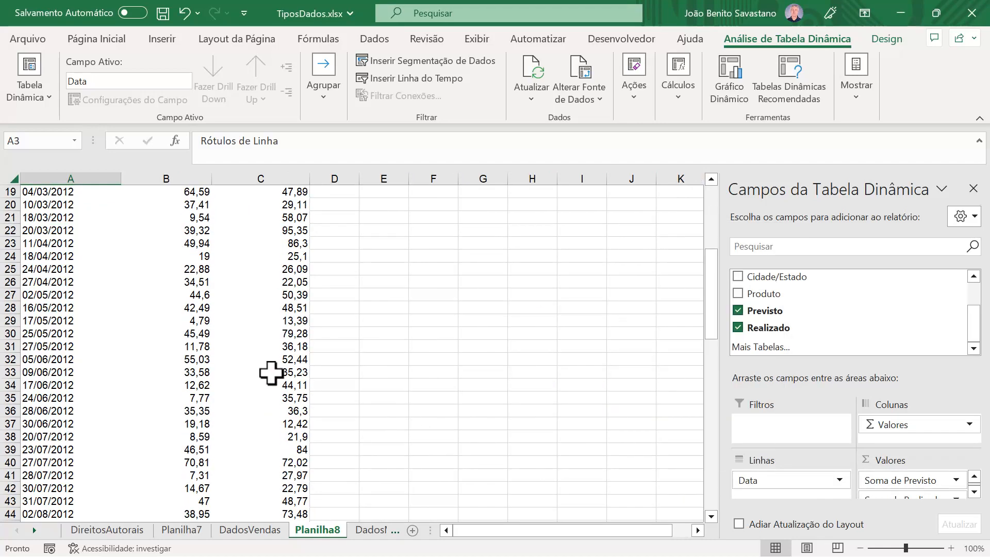
scroll(267, 374, down, 5)
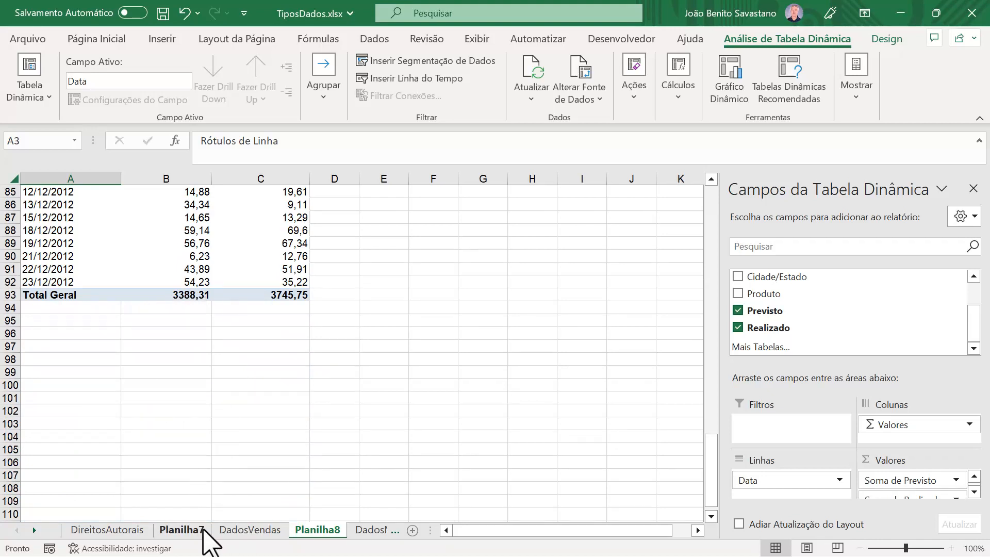
click(186, 530)
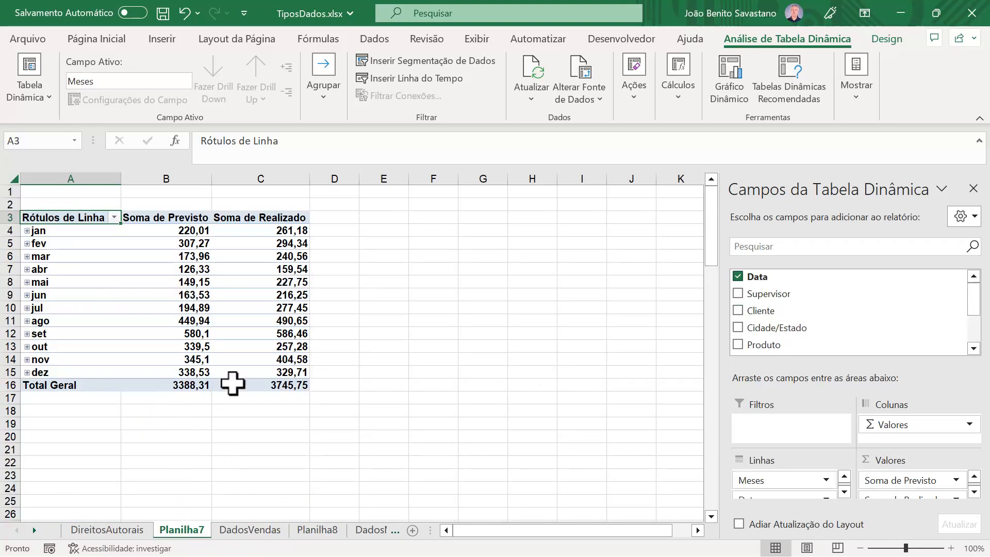
click(378, 530)
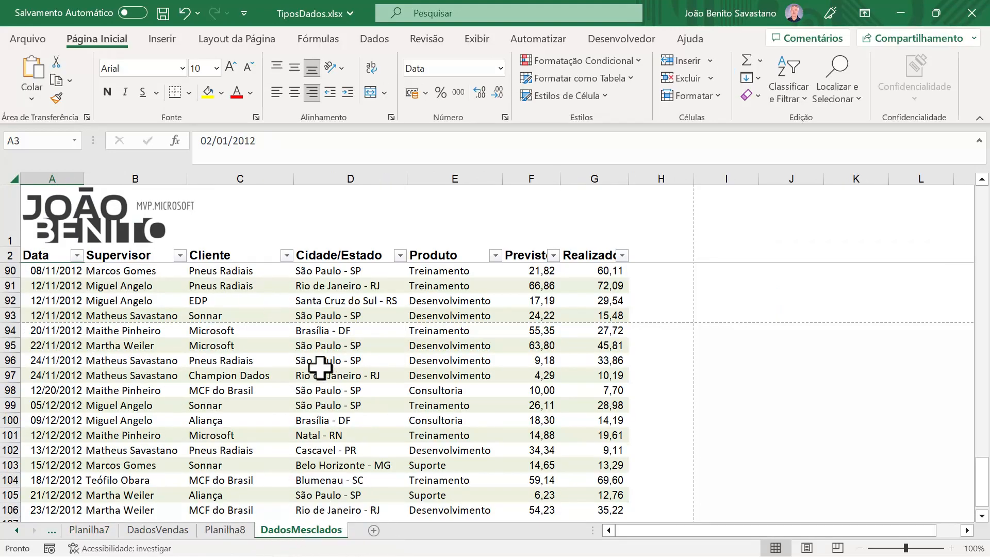
click(170, 531)
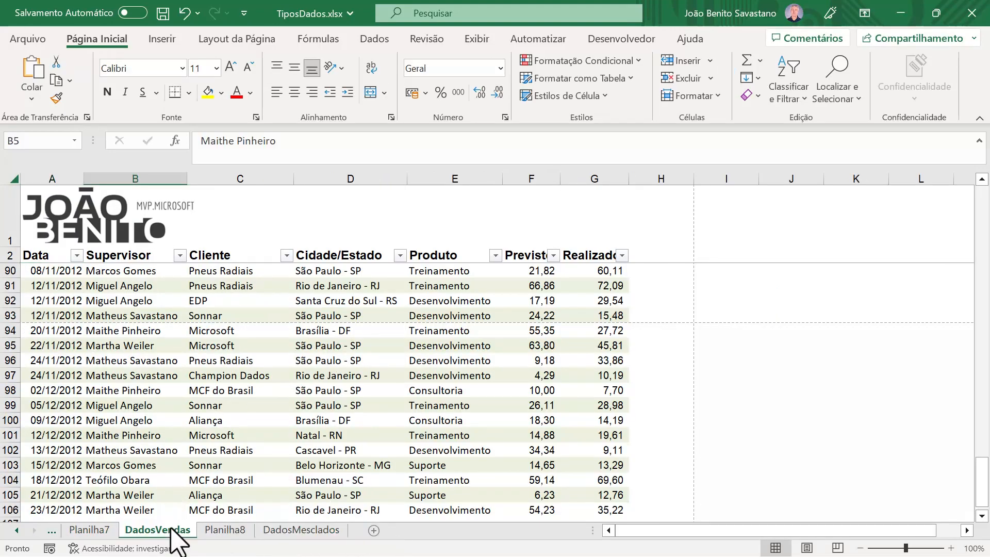
click(226, 531)
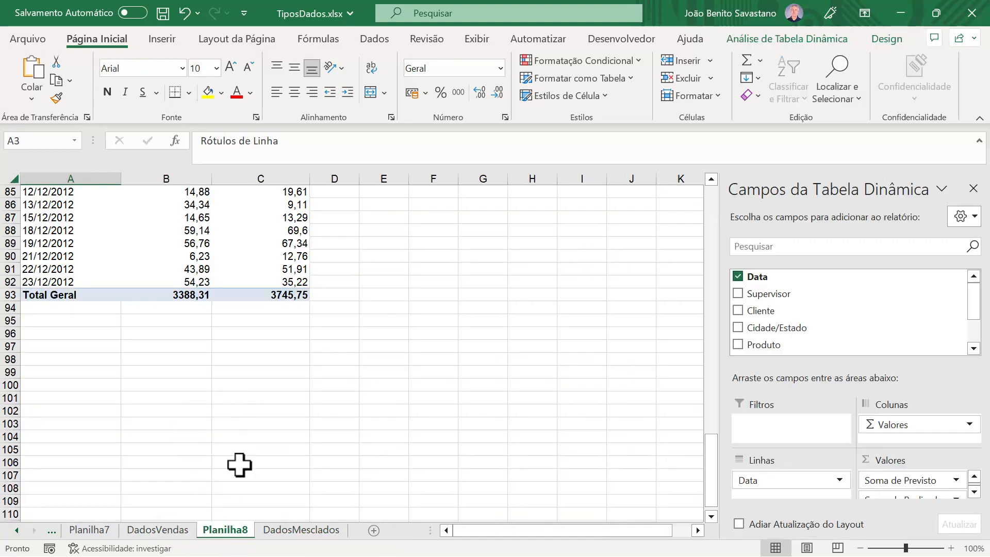
click(301, 531)
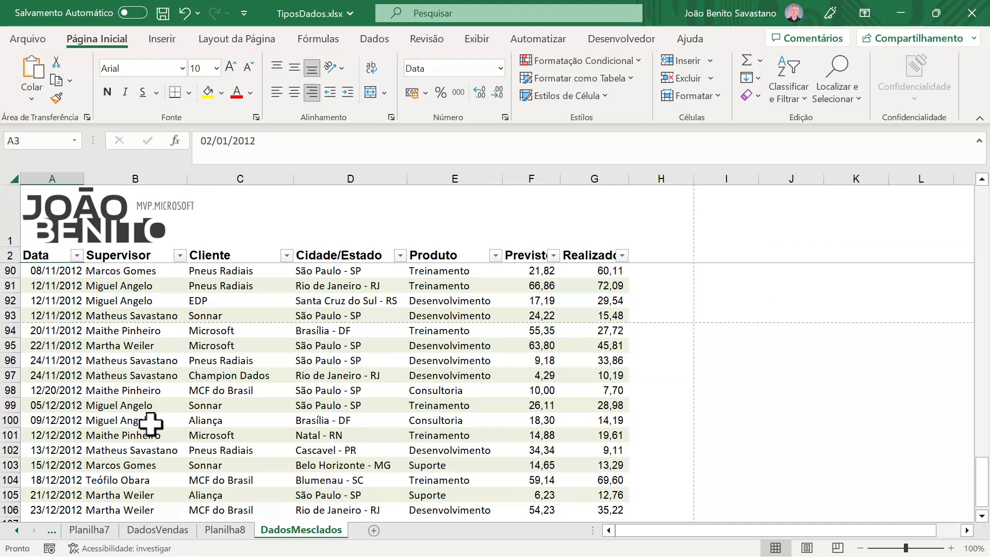
scroll(153, 373, down, 4)
scroll(152, 373, up, 20)
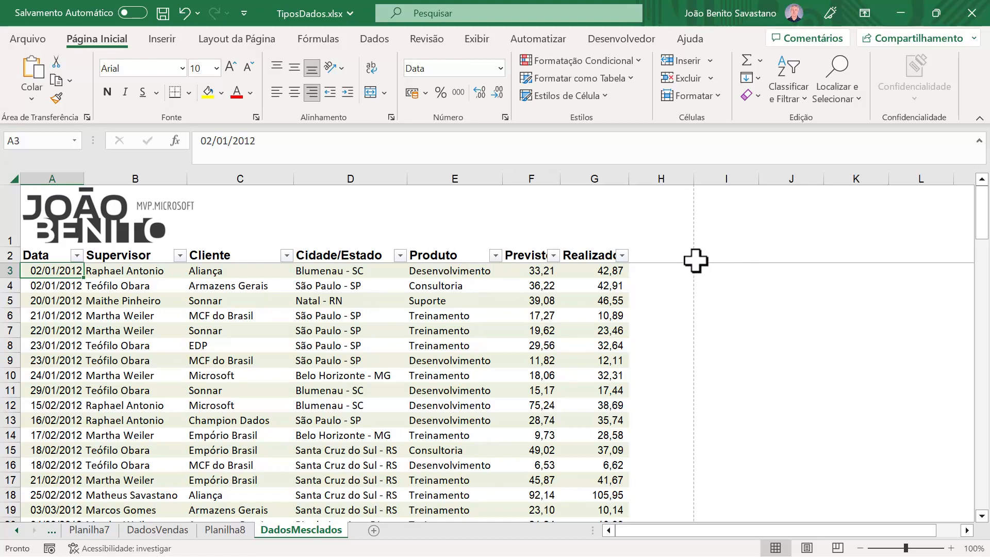
Add the column headers DataVal in H2 and PrevistoVal in I2, beside Realizado
drag(665, 254, 711, 254)
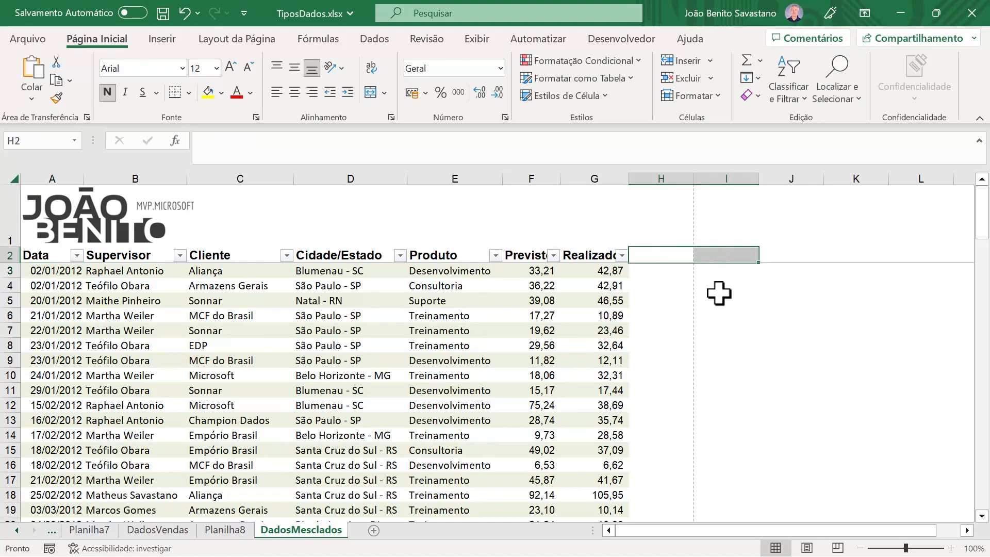
click(662, 255)
text(Da)
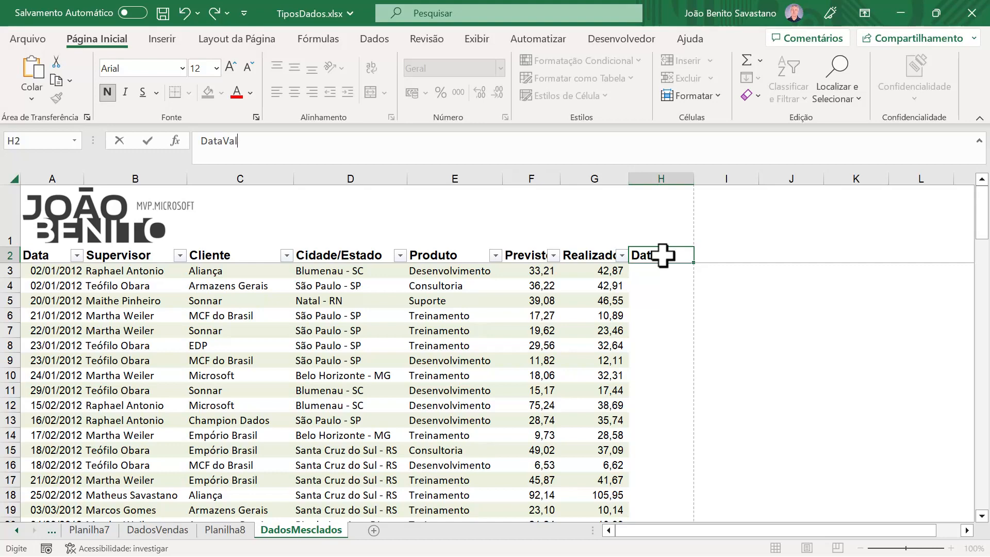
text(taVal)
key(Tab)
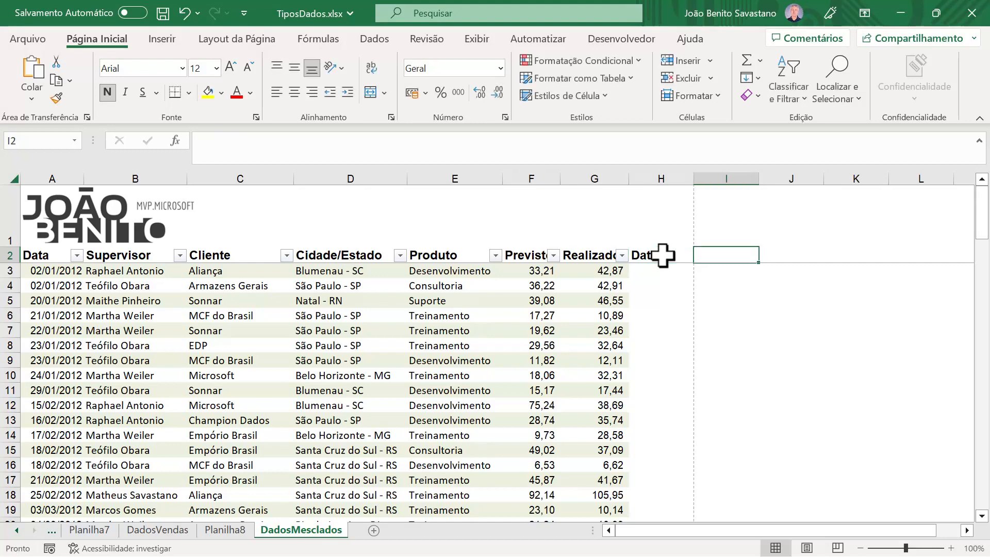
text(PrevistoVal)
key(ctrl+Return)
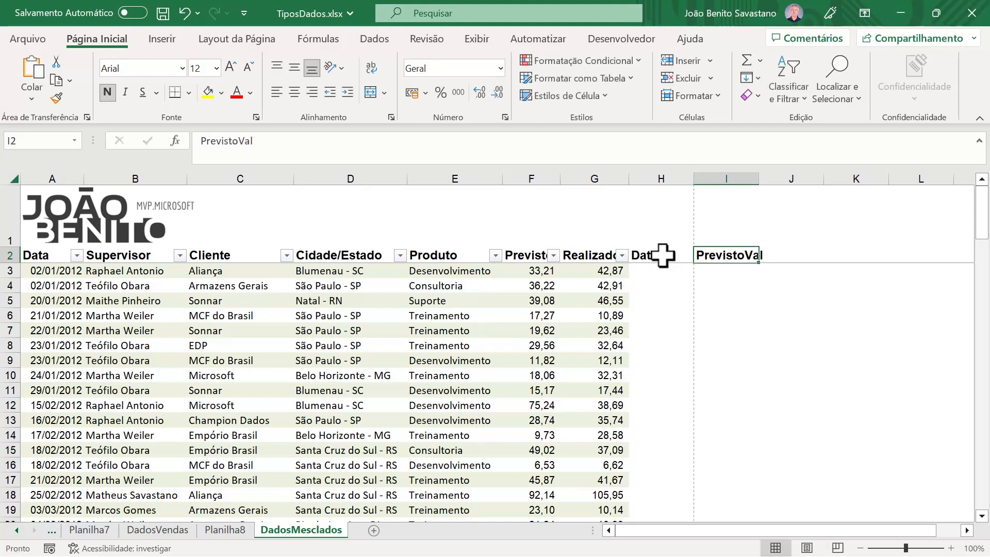
Turn the header row's filter off and on again so it includes the DataVal and PrevistoVal columns
click(652, 255)
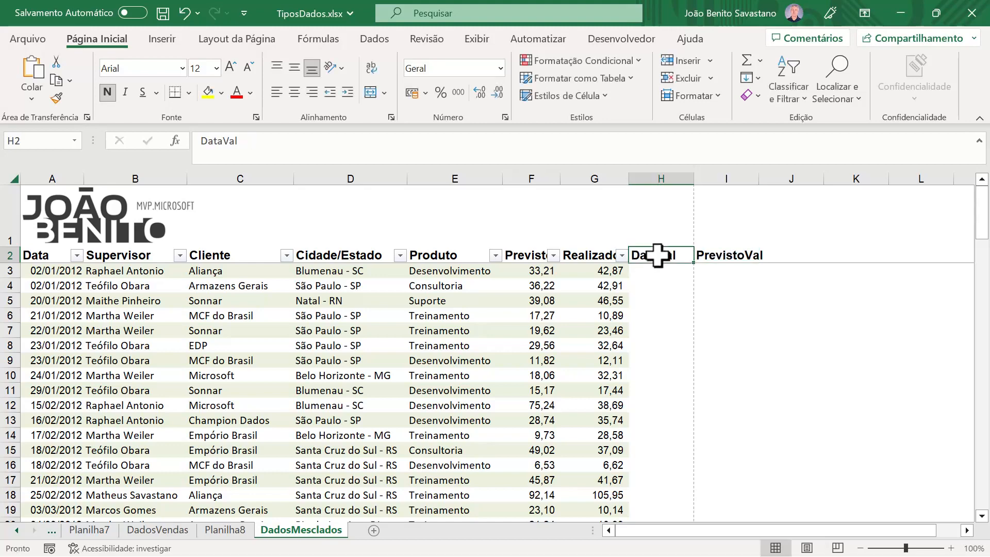
click(373, 39)
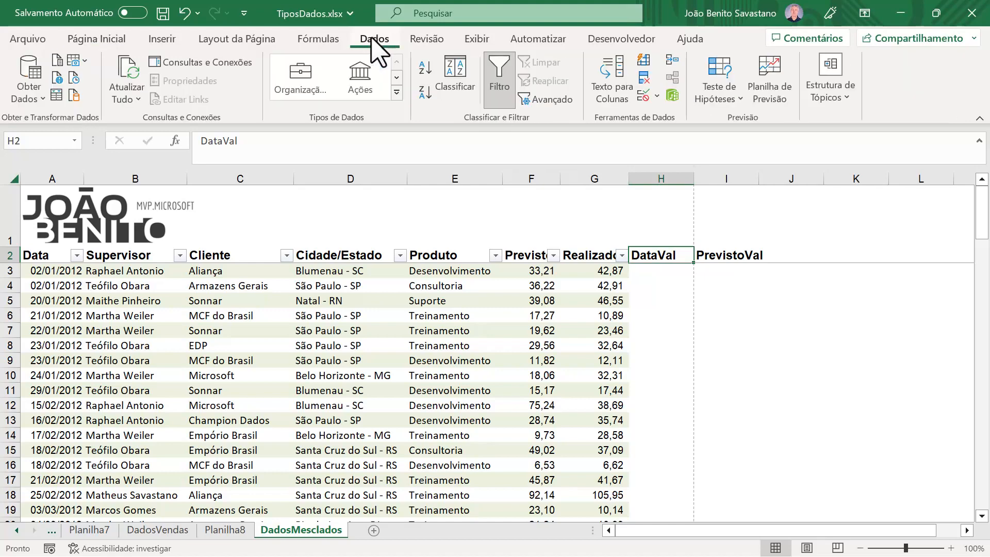
click(501, 78)
click(501, 77)
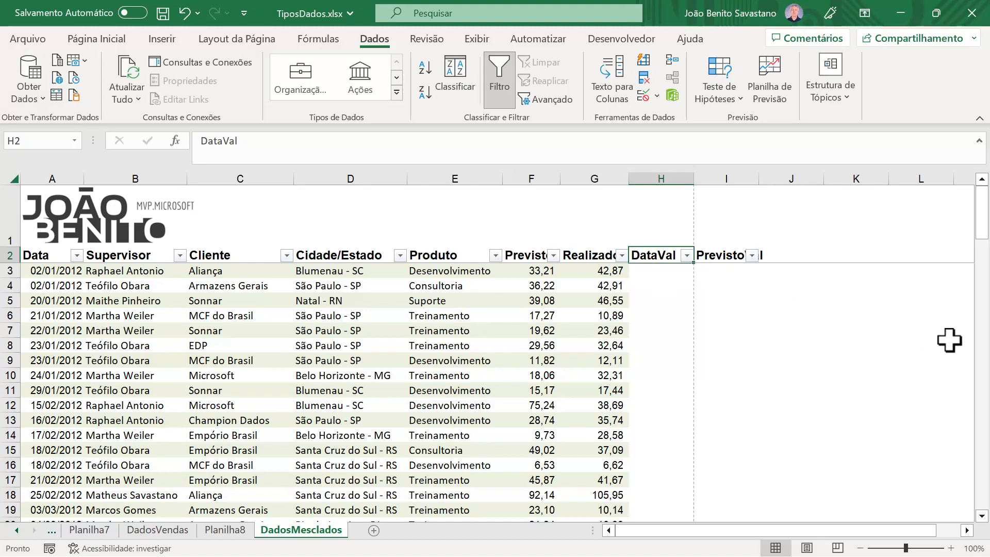
Enter the formula =ÉNÚM(A3) in H3 to test whether the date is numeric
click(669, 272)
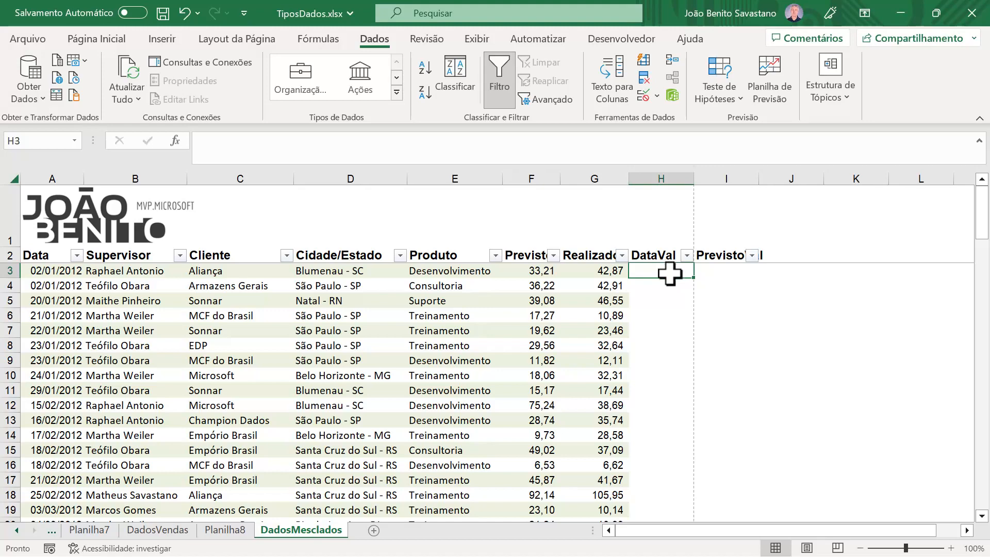
text(=)
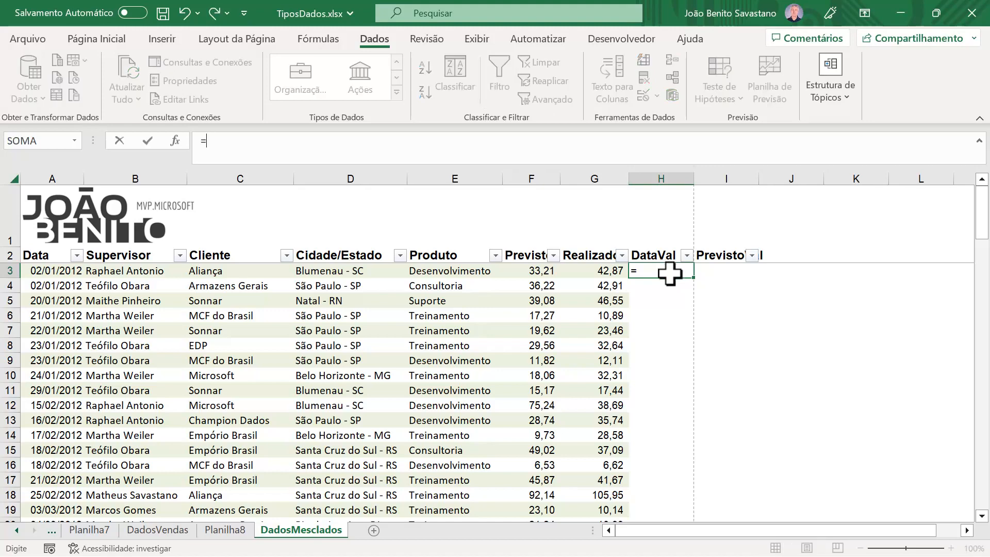
text(é)
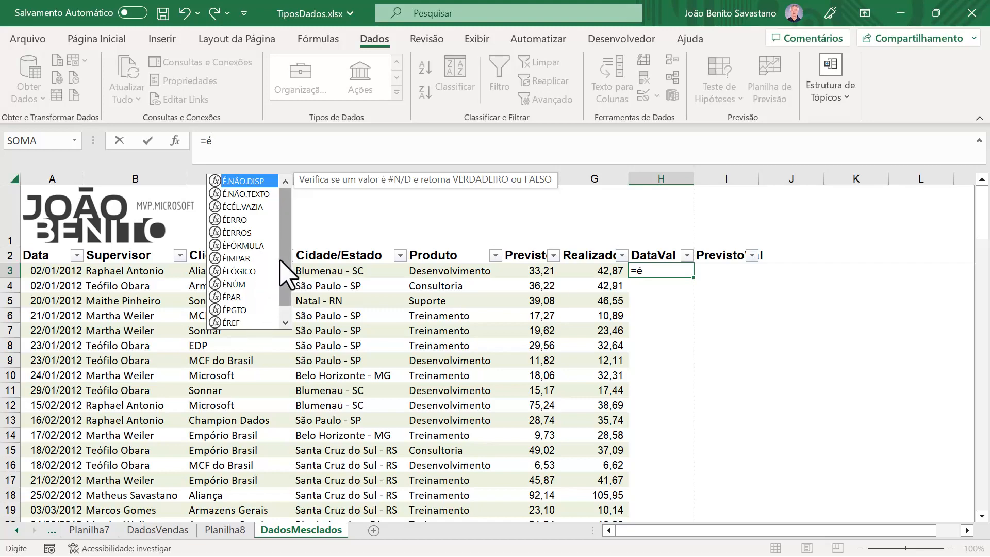
scroll(276, 278, down, 1)
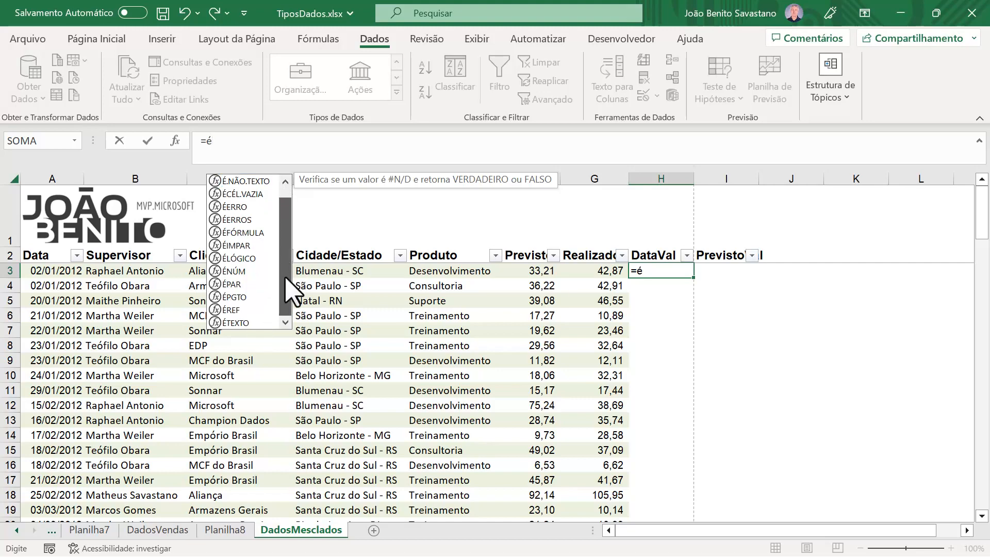
double_click(216, 272)
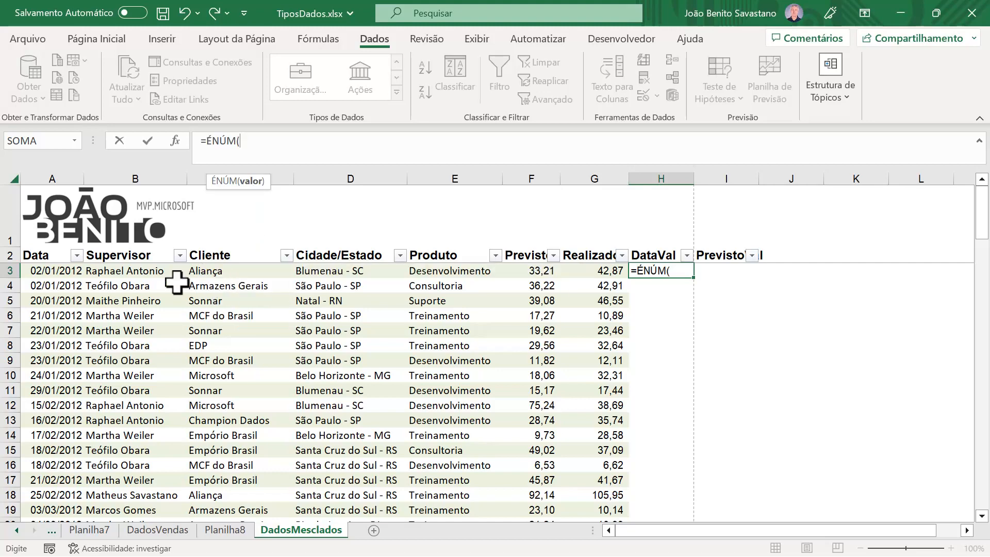
click(47, 271)
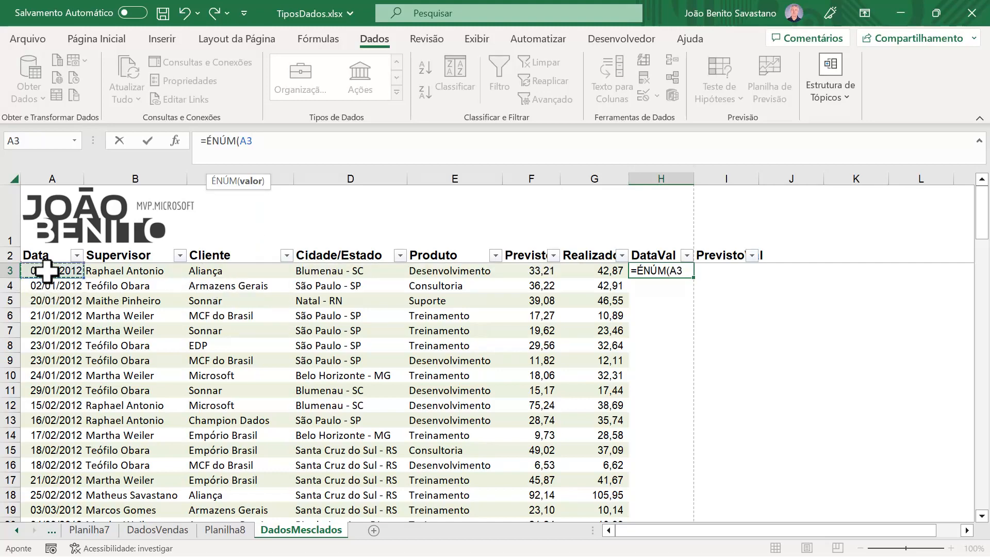
text())
key(ctrl+Return)
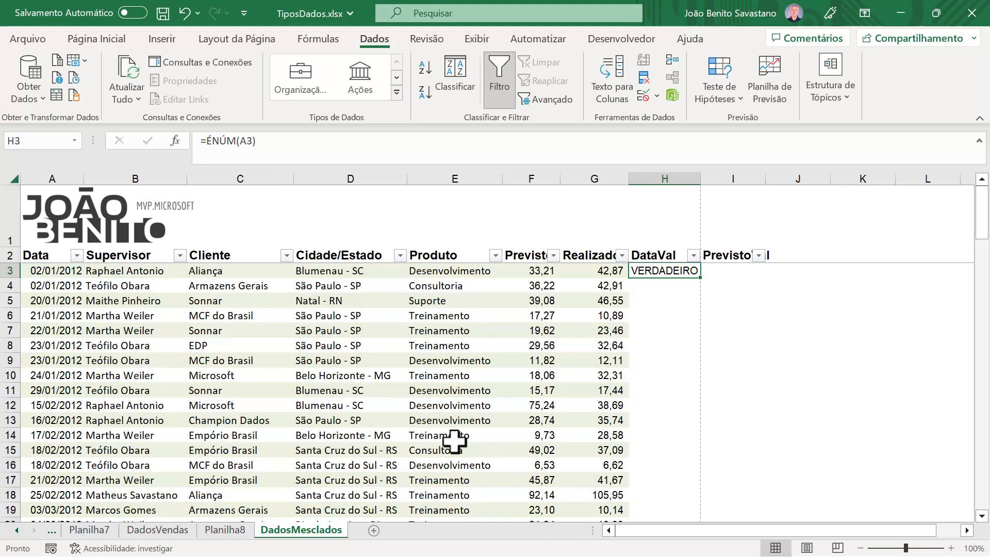
Enter the formula =ÉTEXTO(F3) in I3 to test whether the Previsto value is text
click(733, 272)
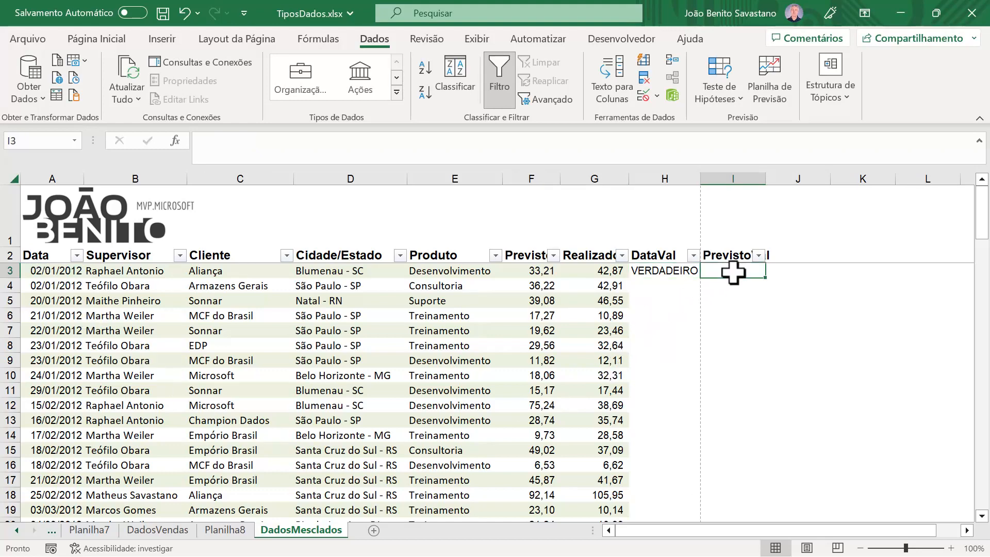
text(=)
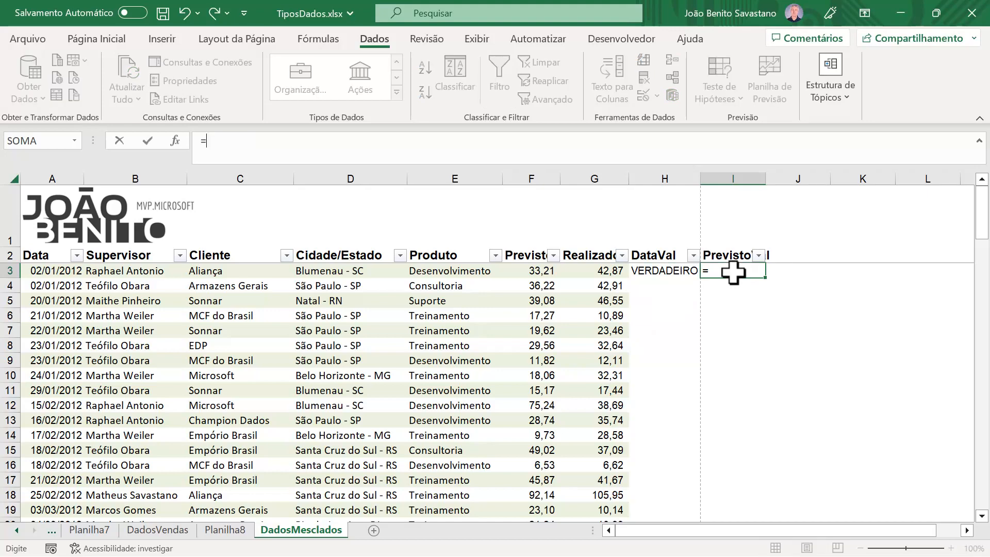
text(é)
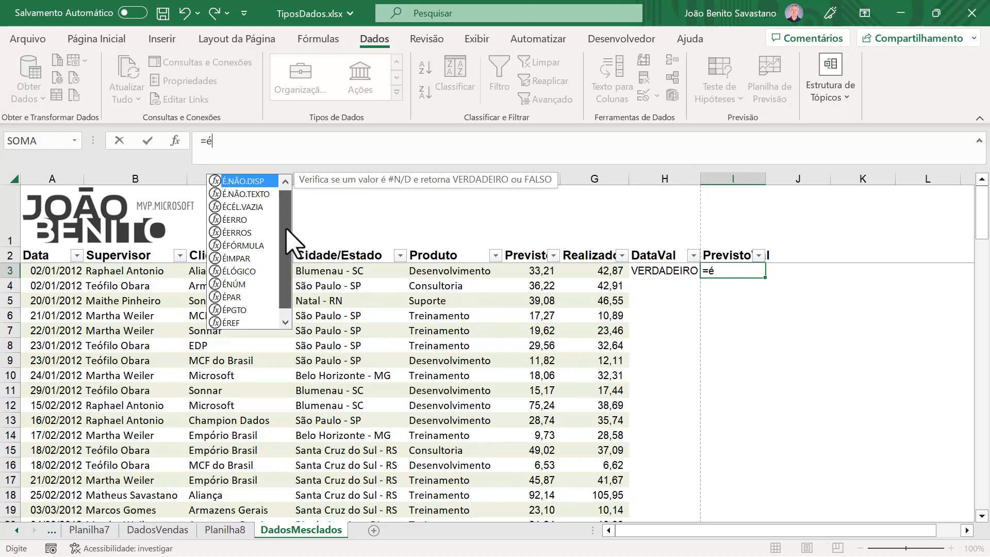
scroll(285, 239, down, 1)
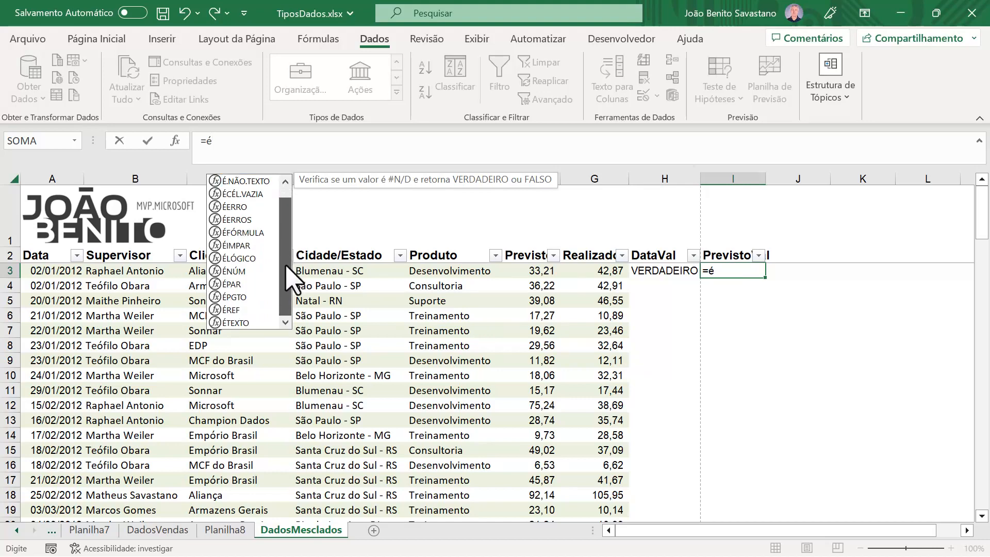
double_click(238, 324)
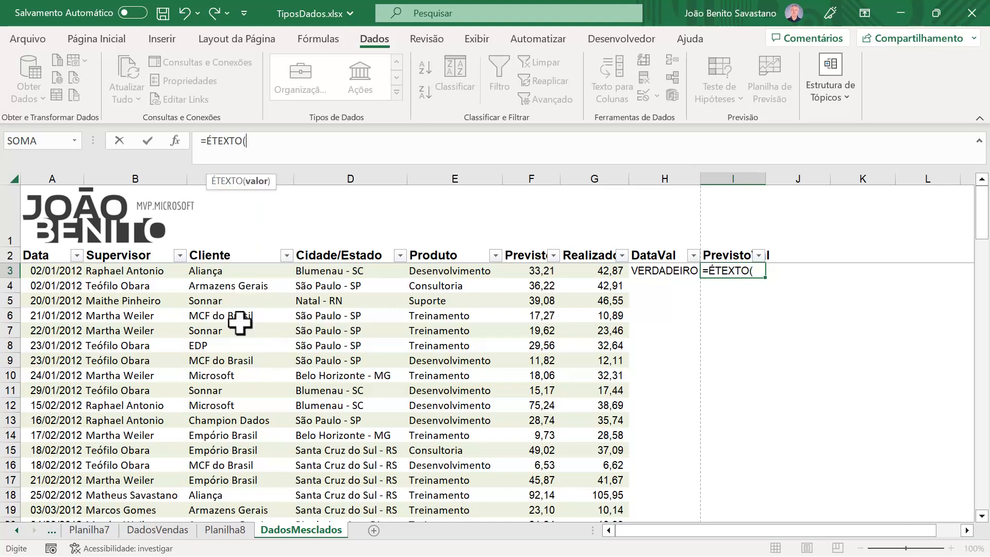
click(533, 269)
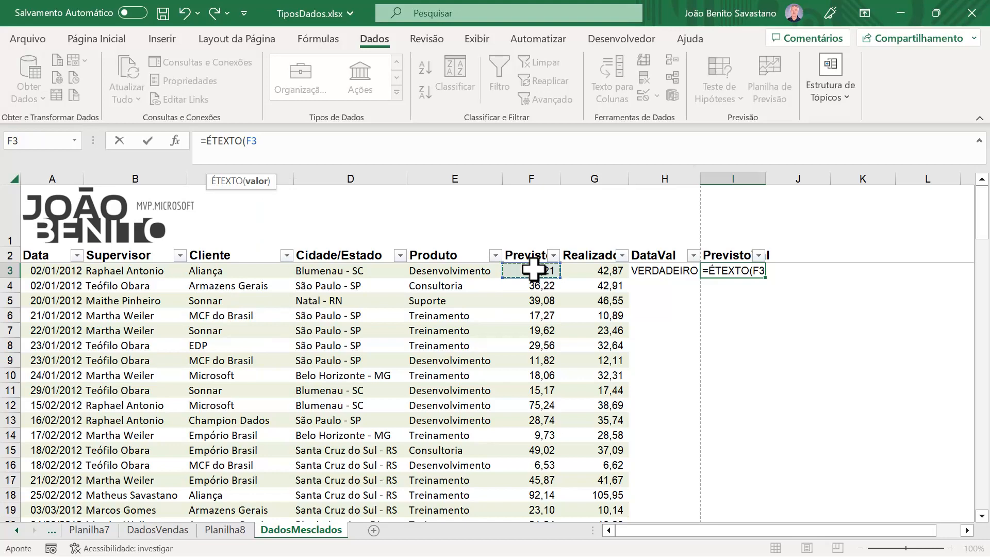
text())
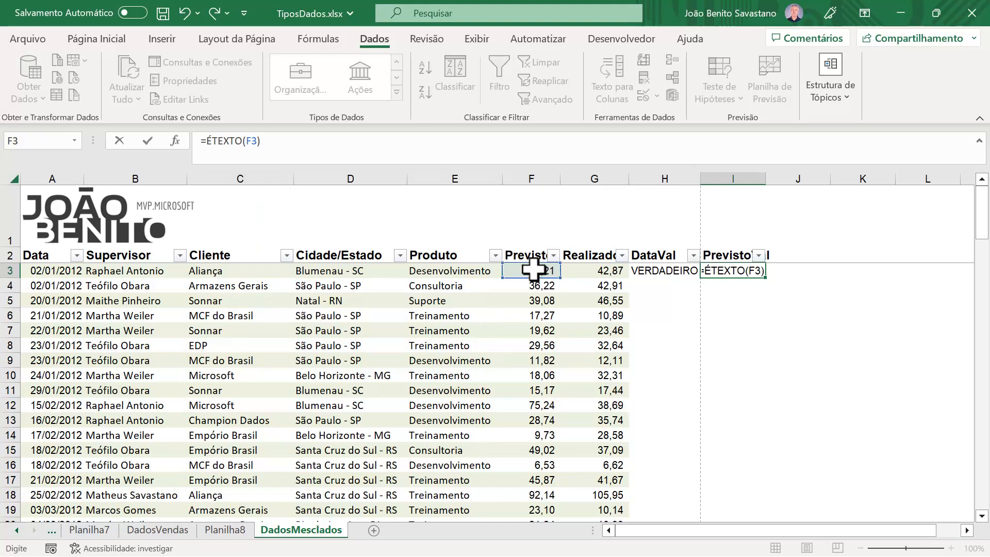
key(ctrl+Return)
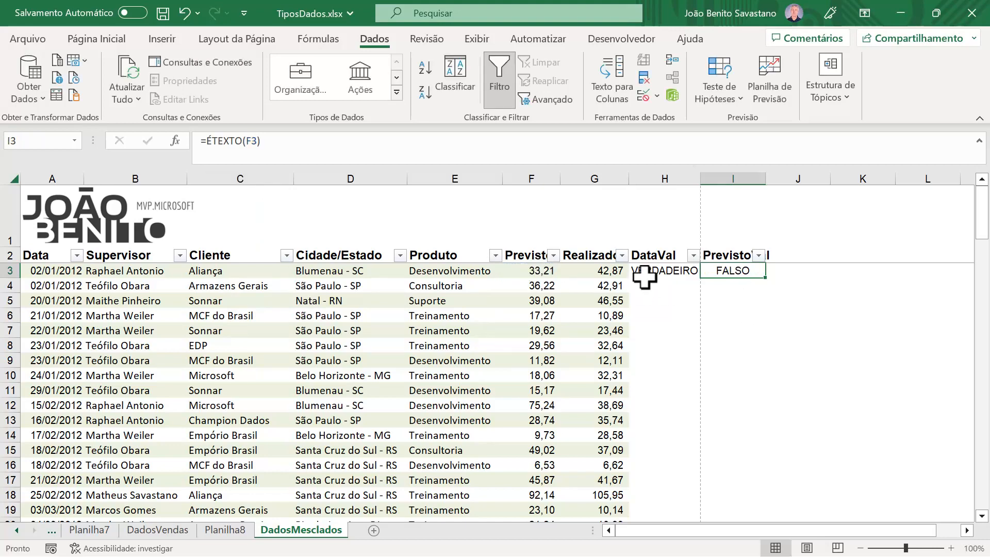
Fill the H3:I3 formulas down through all data rows and autofit the widths of columns H and I
drag(658, 272, 728, 272)
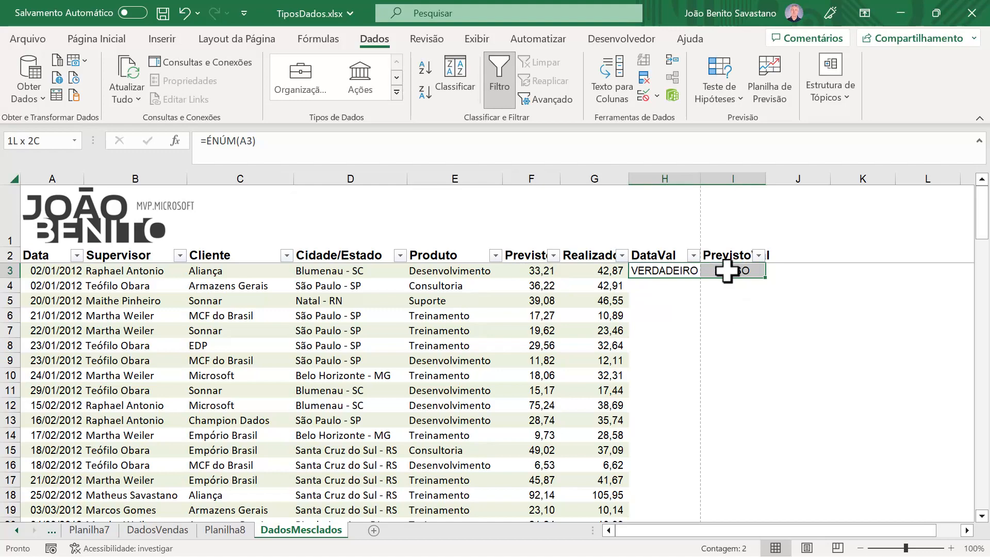
double_click(768, 279)
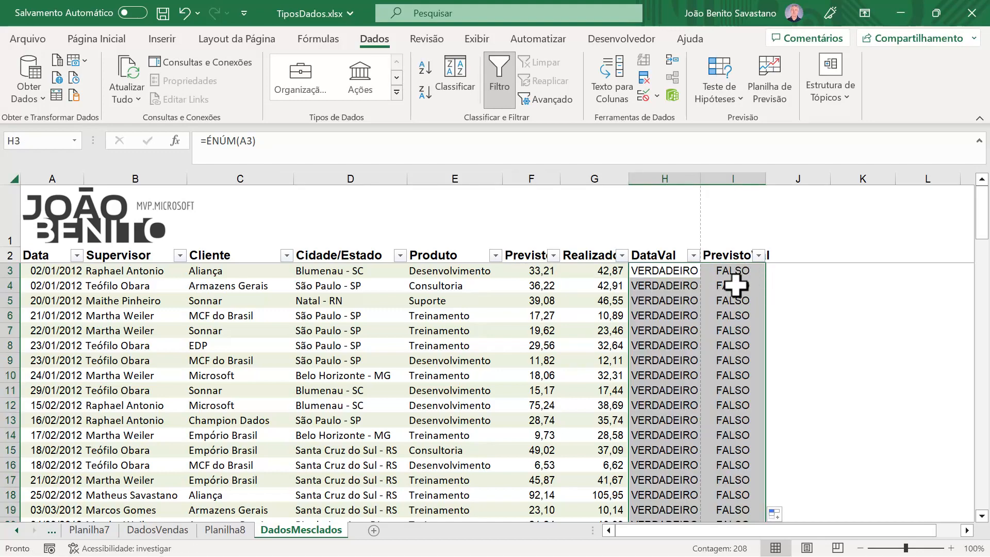
drag(674, 177, 737, 184)
double_click(700, 178)
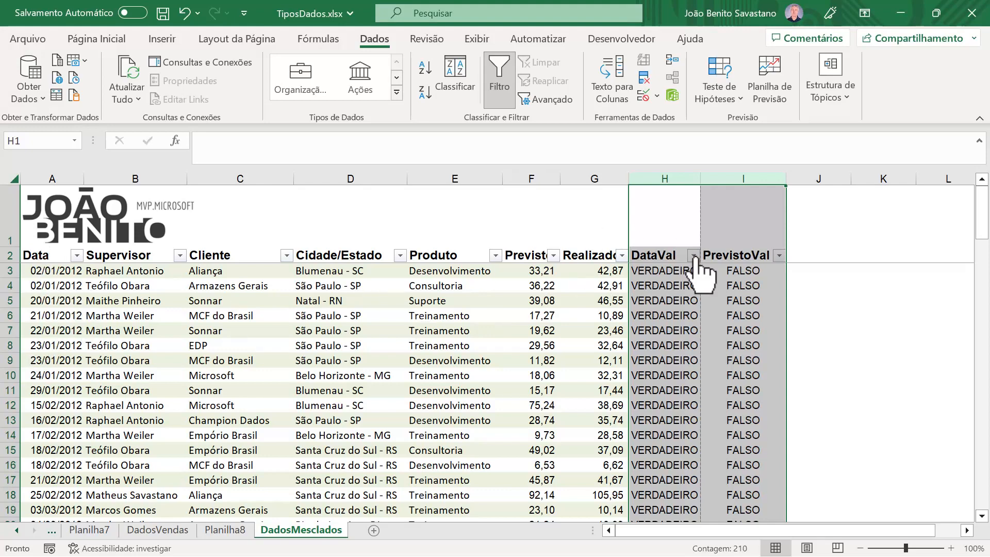
Filter the DataVal column to show only the FALSO rows
click(653, 298)
click(693, 255)
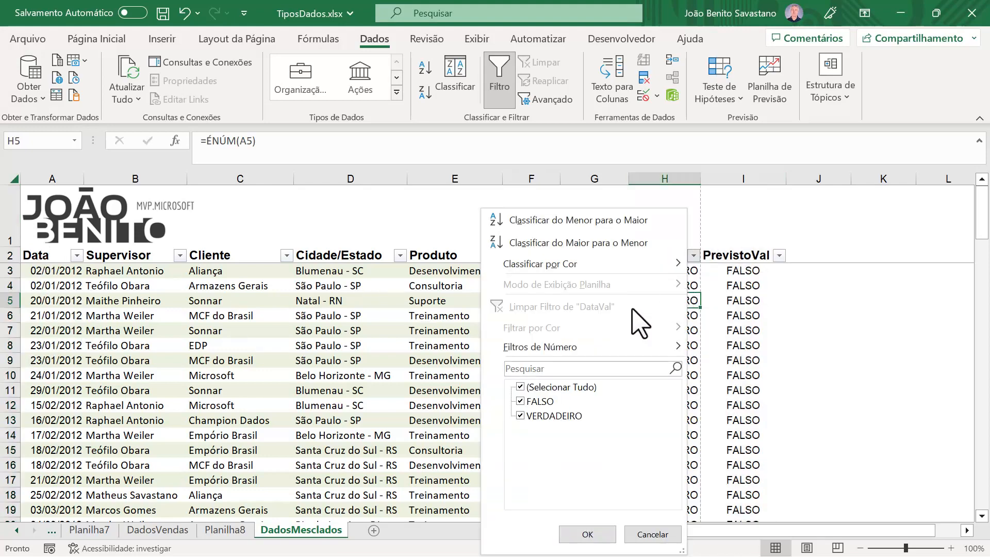
click(520, 387)
click(519, 401)
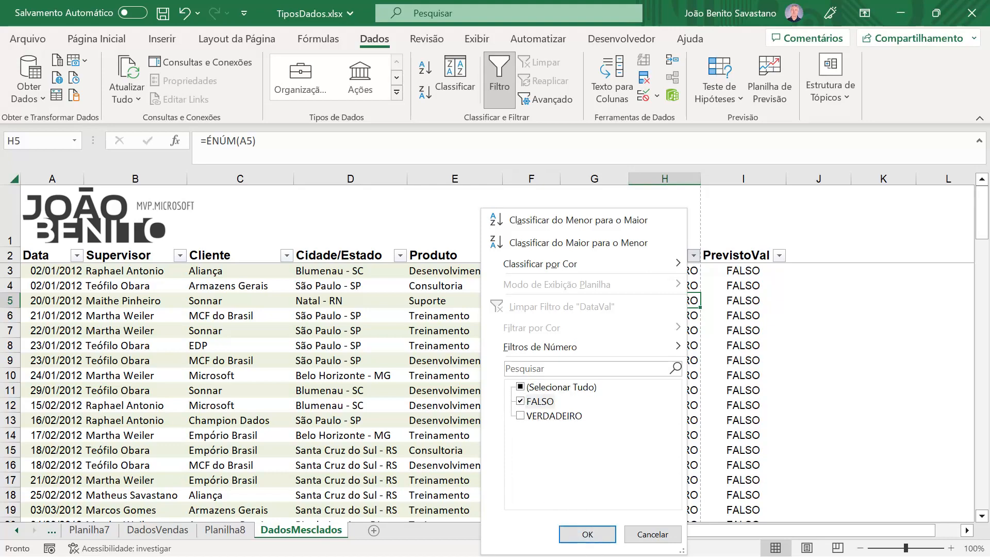
click(587, 534)
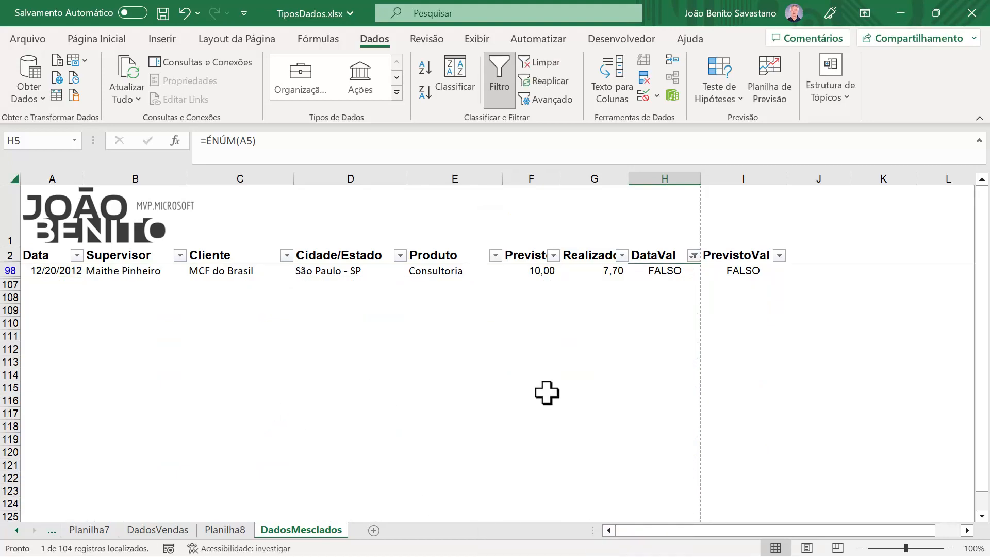
Correct the date in A98 to 20/12/2012 by swapping its day and month
click(34, 272)
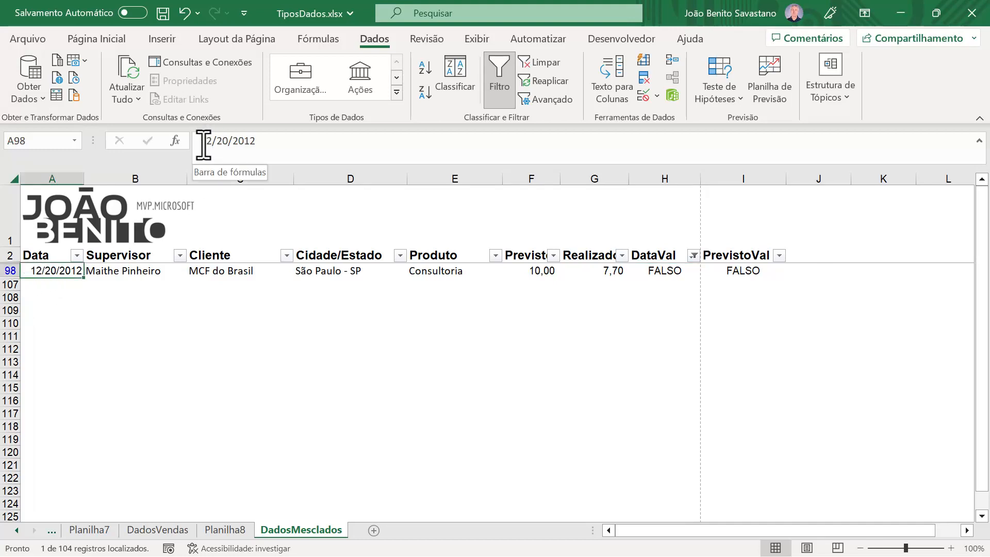
drag(203, 144, 211, 144)
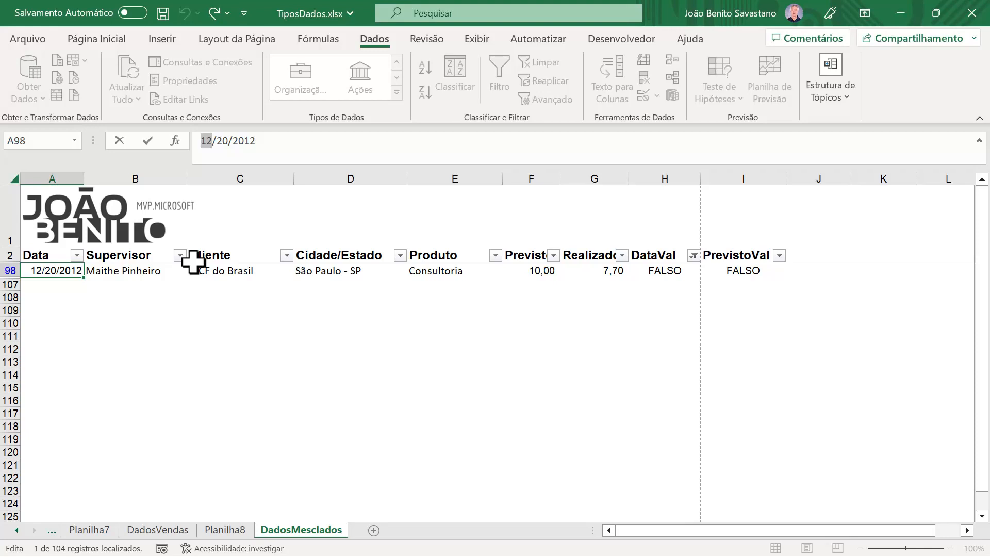
text(20)
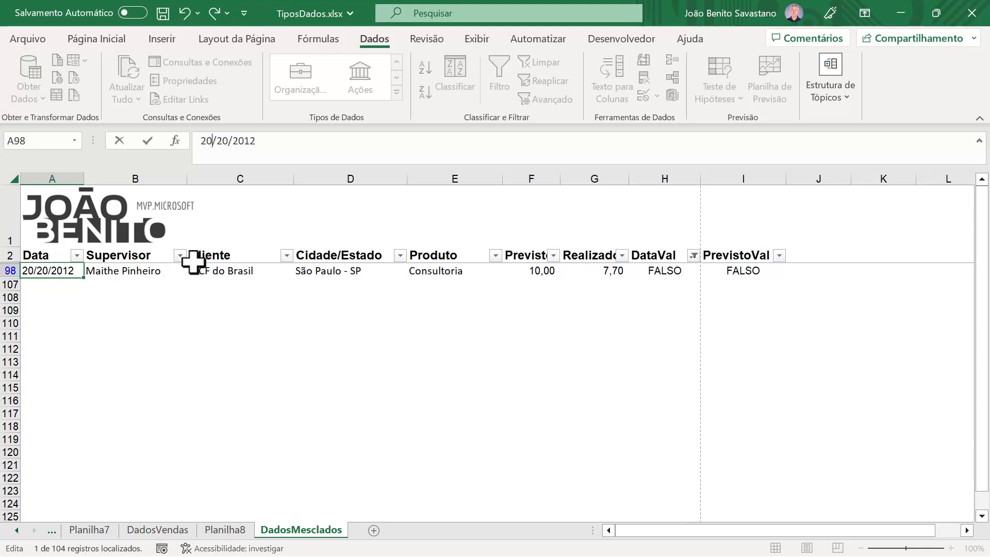
drag(216, 140, 227, 141)
text(12)
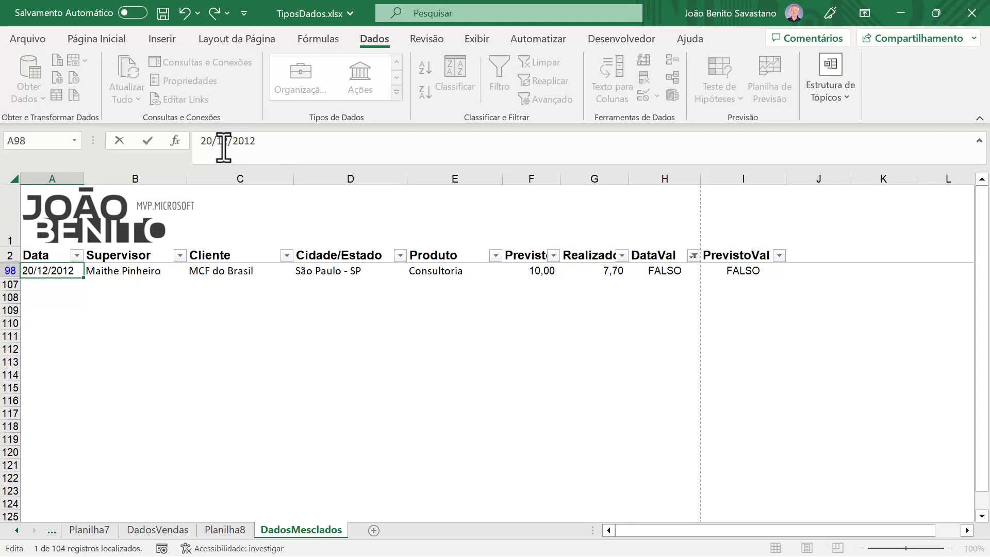
key(ctrl+Return)
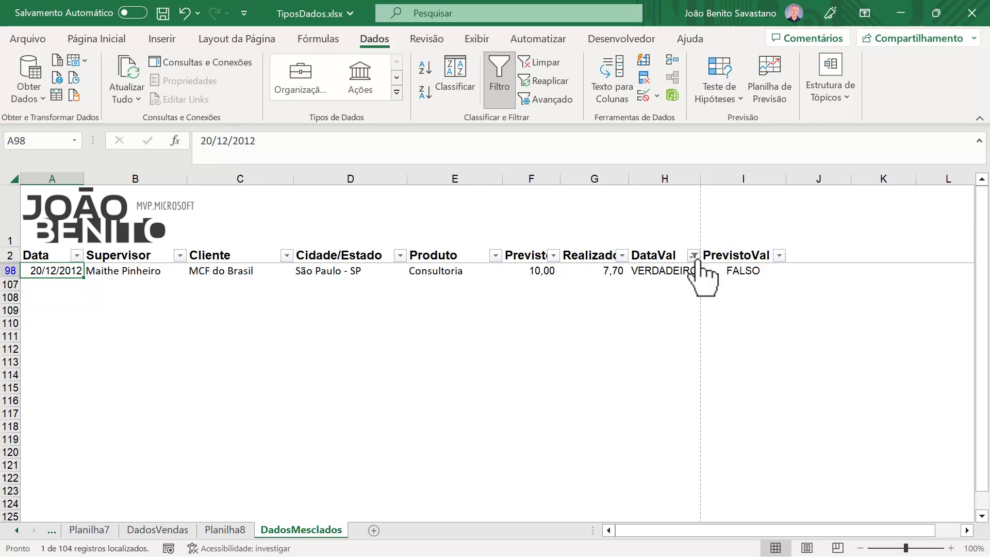
Clear the DataVal filter and filter the PrevistoVal column to show only the VERDADEIRO rows
click(540, 65)
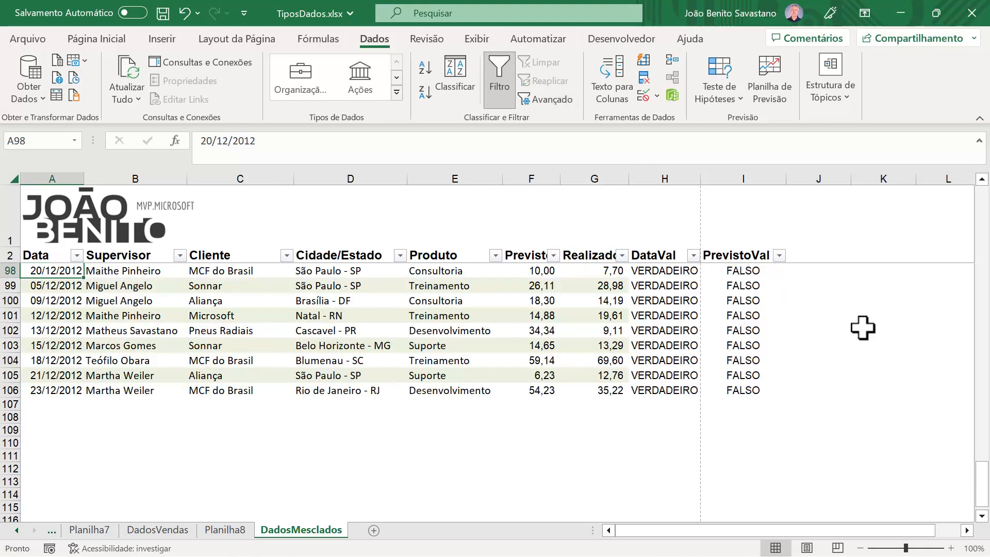
click(779, 255)
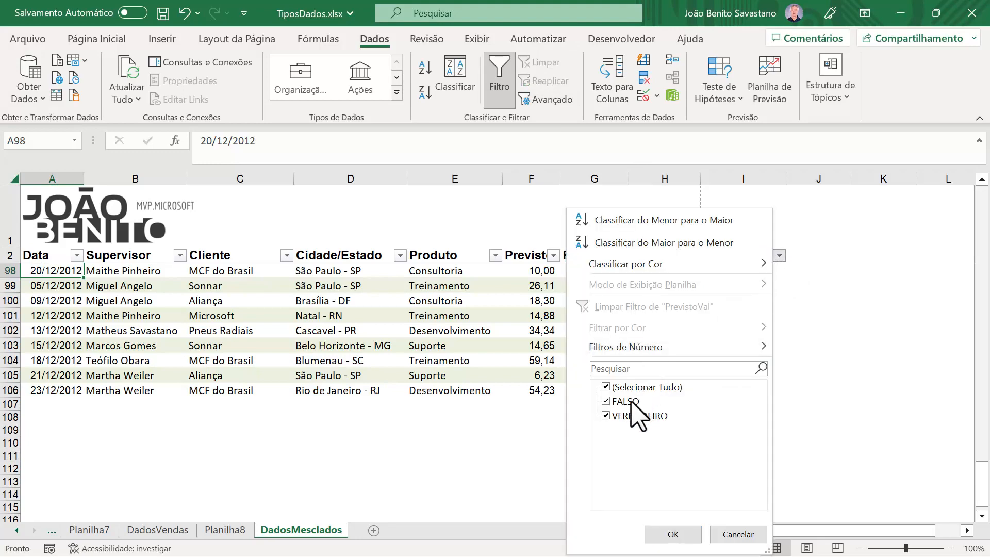
click(606, 401)
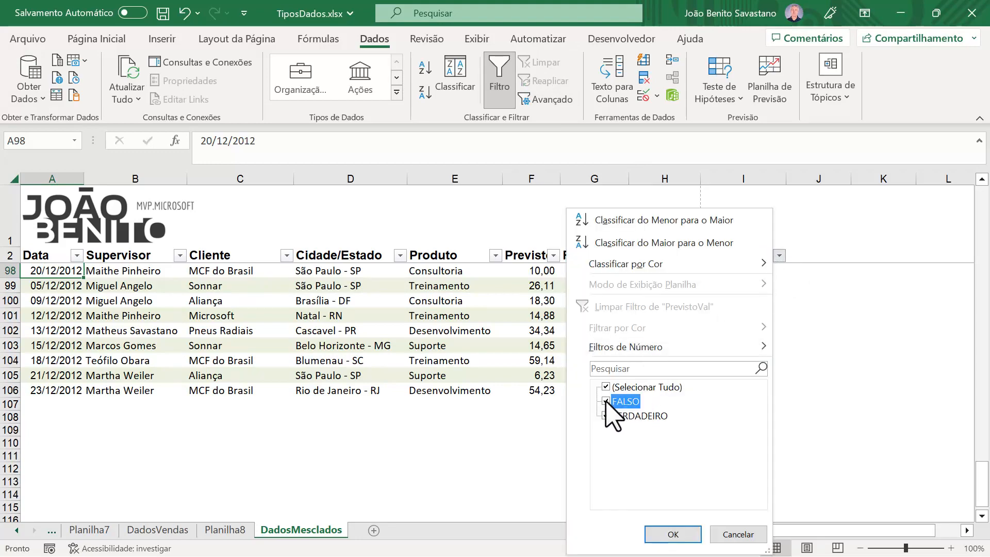
click(673, 534)
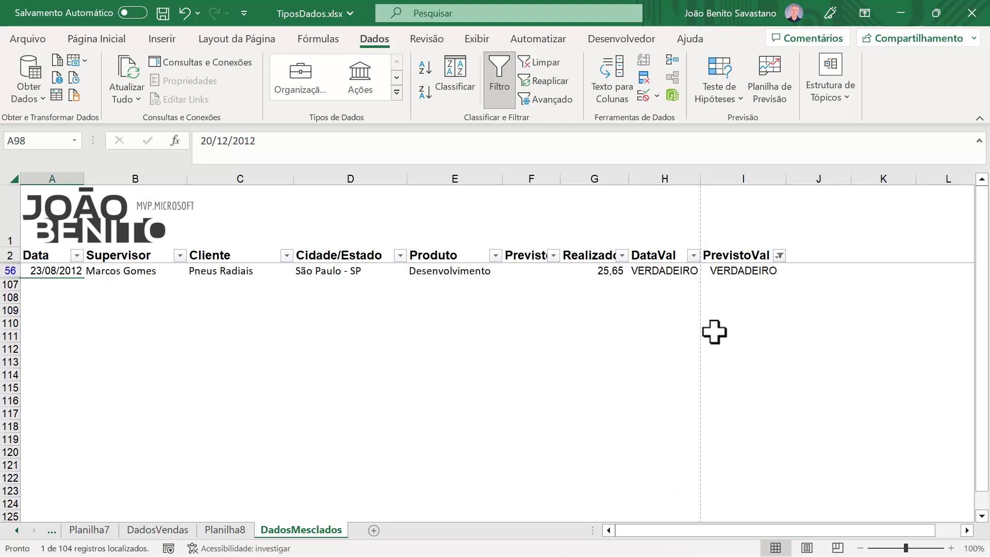
Remove the invisible text from the Previsto cell F56 so that it is truly empty
click(524, 269)
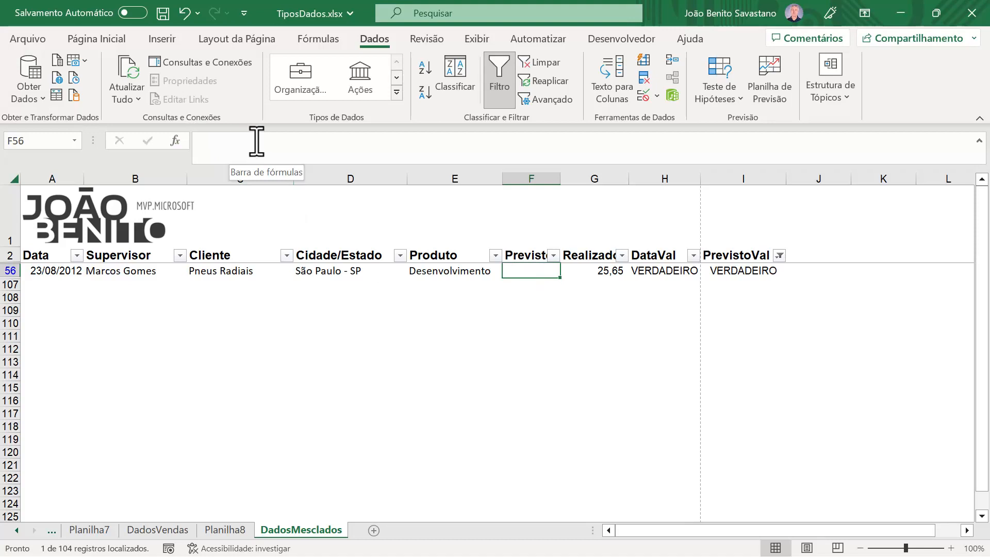
click(257, 140)
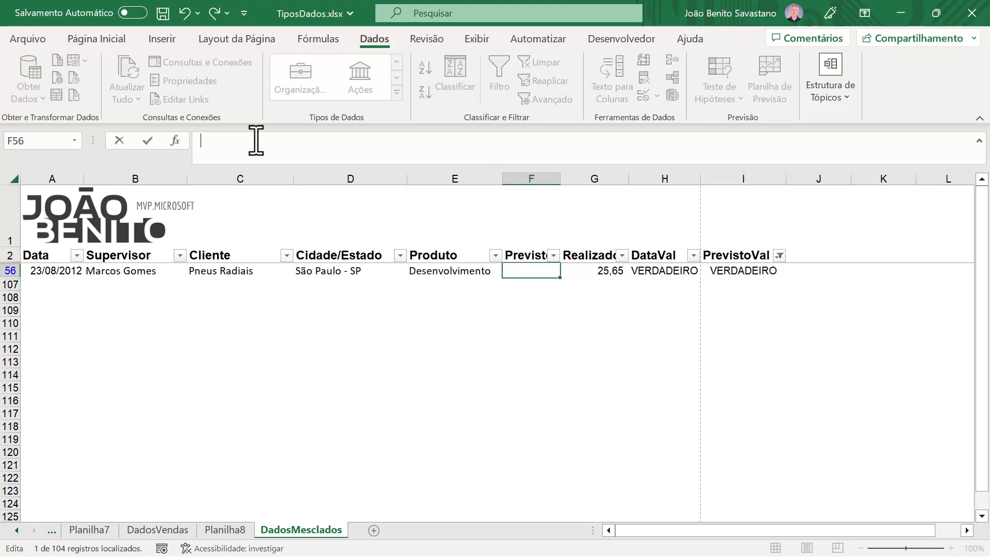
key(Return)
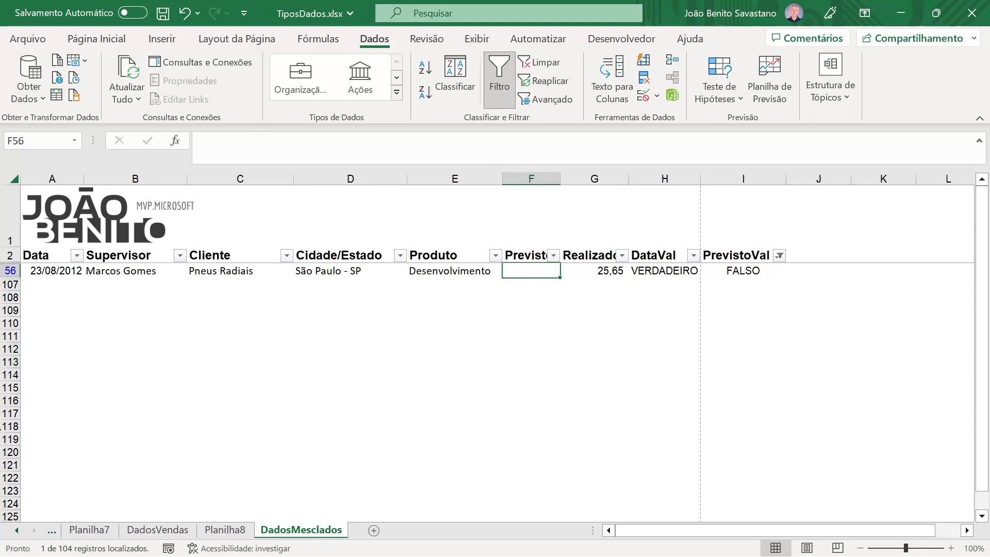
Refresh the pivot table on the Planilha8 sheet with the corrected source data and look through its date rows
click(227, 529)
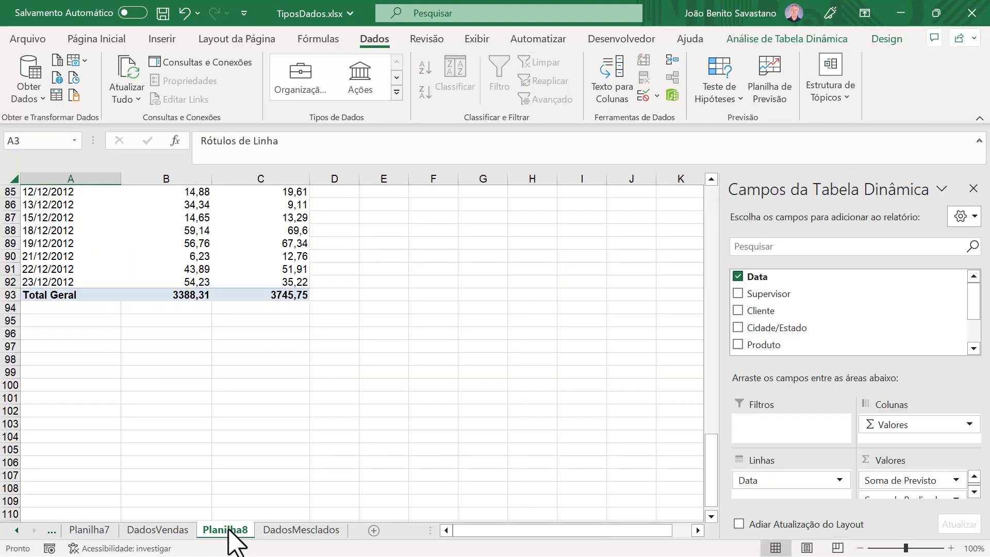
scroll(419, 302, up, 20)
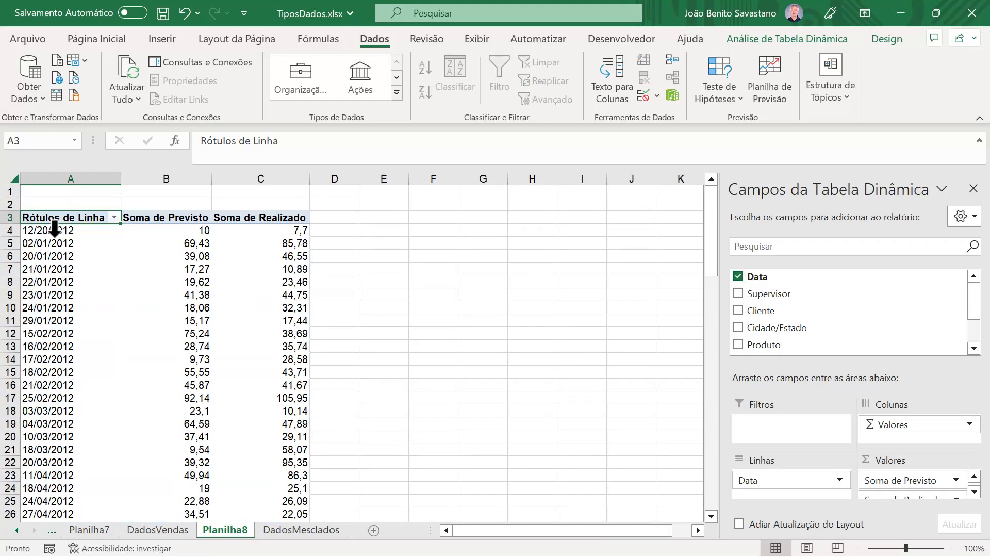
click(54, 226)
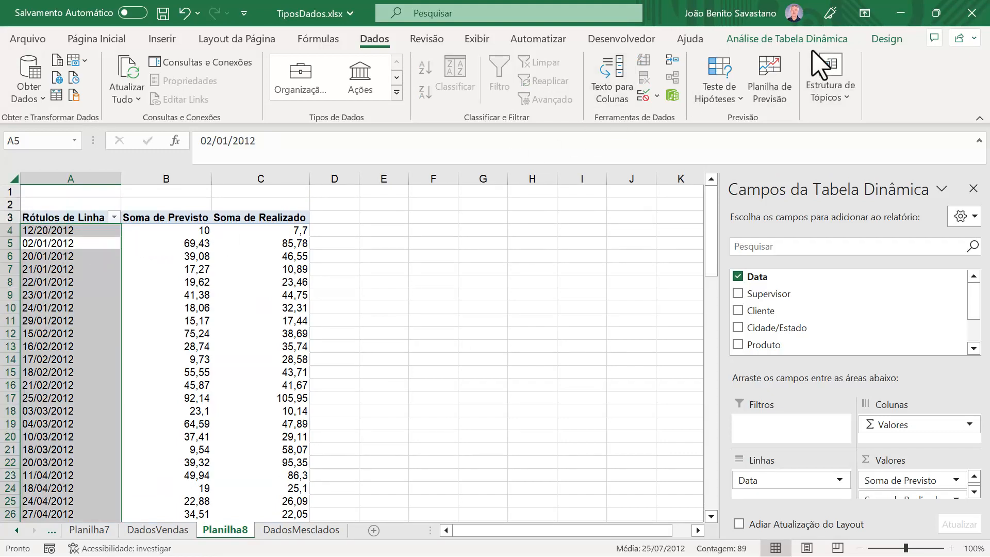
click(794, 40)
click(530, 103)
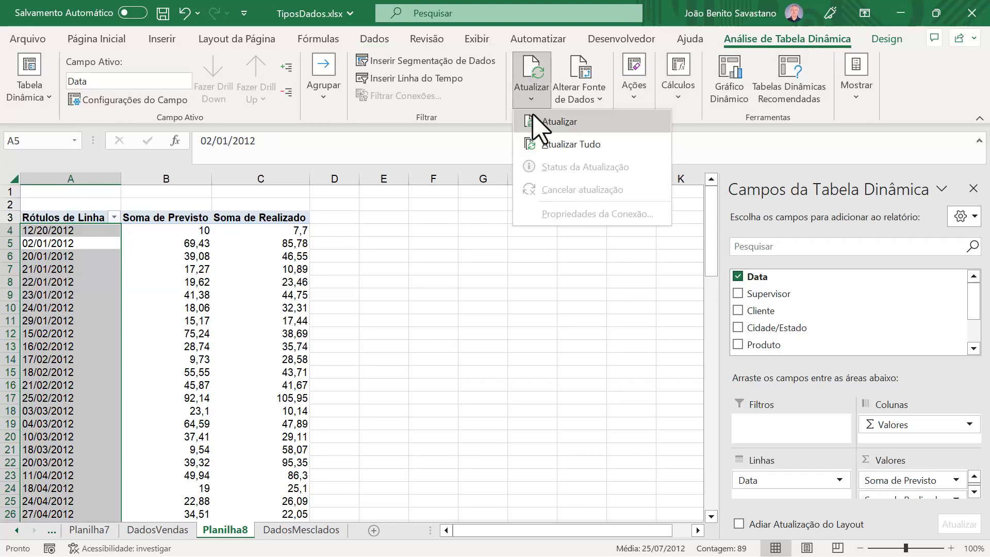
click(552, 124)
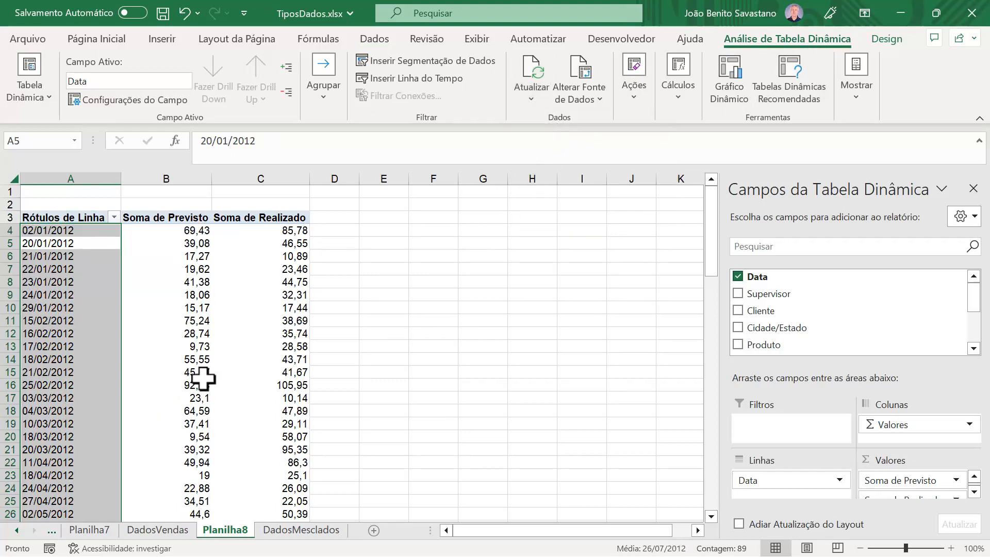
scroll(198, 402, down, 20)
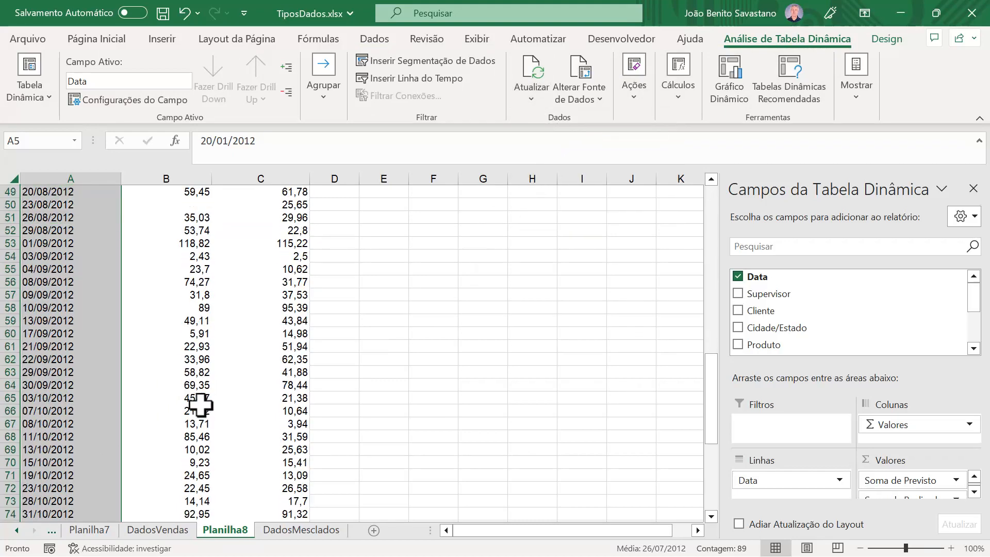
scroll(214, 423, up, 14)
scroll(217, 423, up, 7)
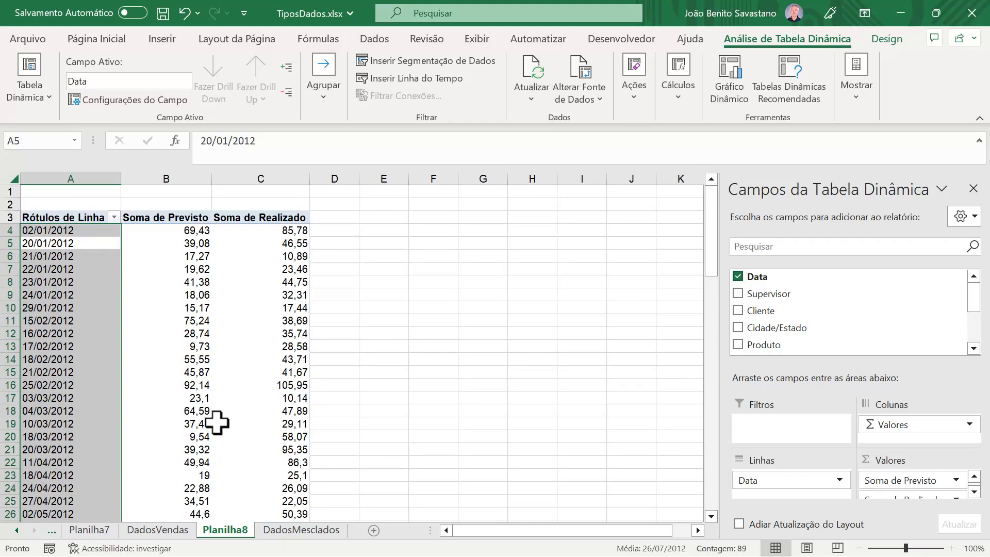
Remove the Data field from the Planilha8 pivot table's rows, refresh the table, and add Data back as rows to group by month
drag(781, 481, 664, 311)
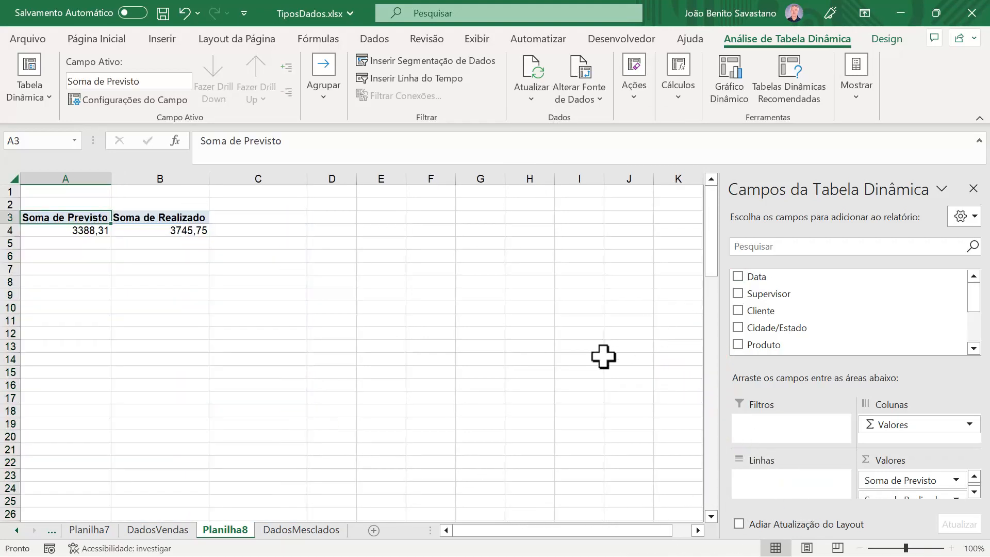
click(534, 99)
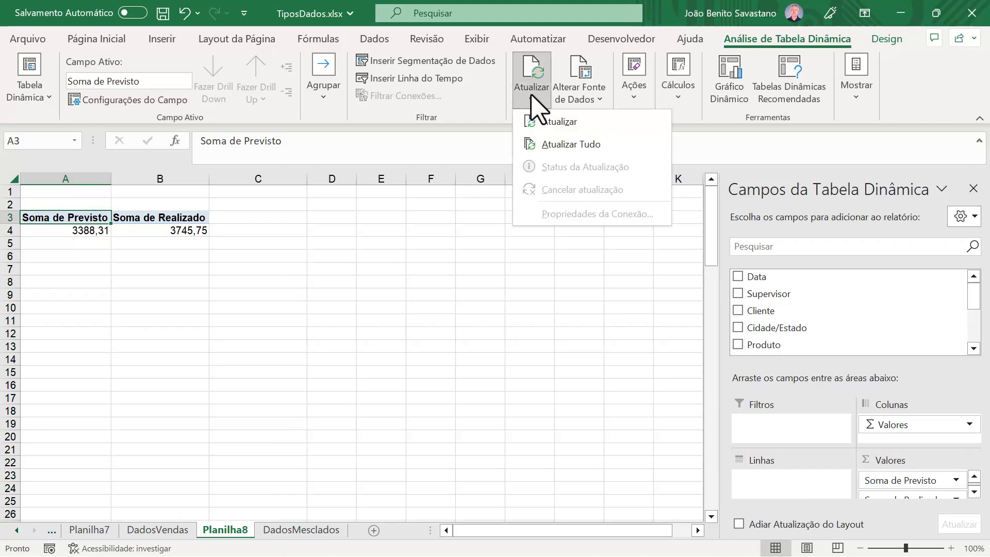
click(552, 123)
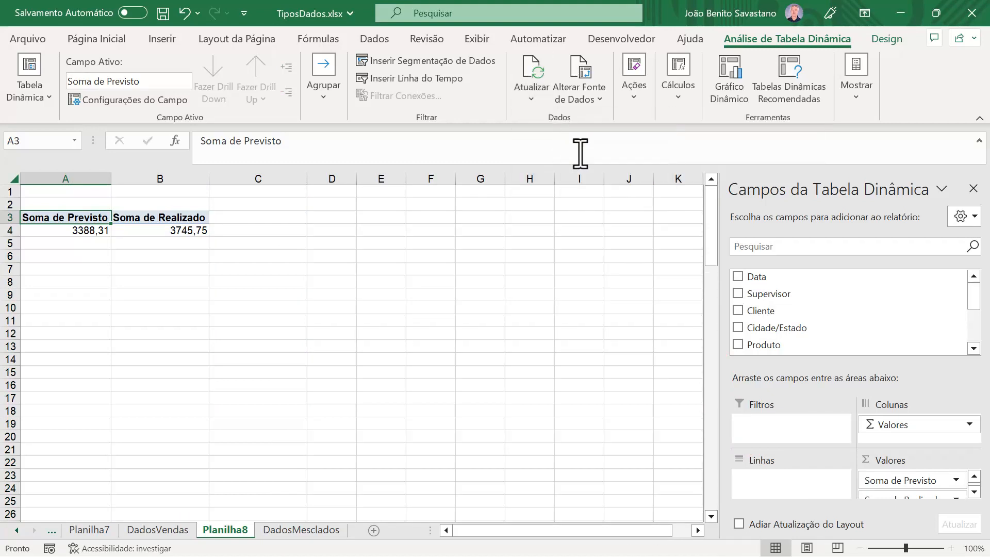
drag(759, 276, 780, 485)
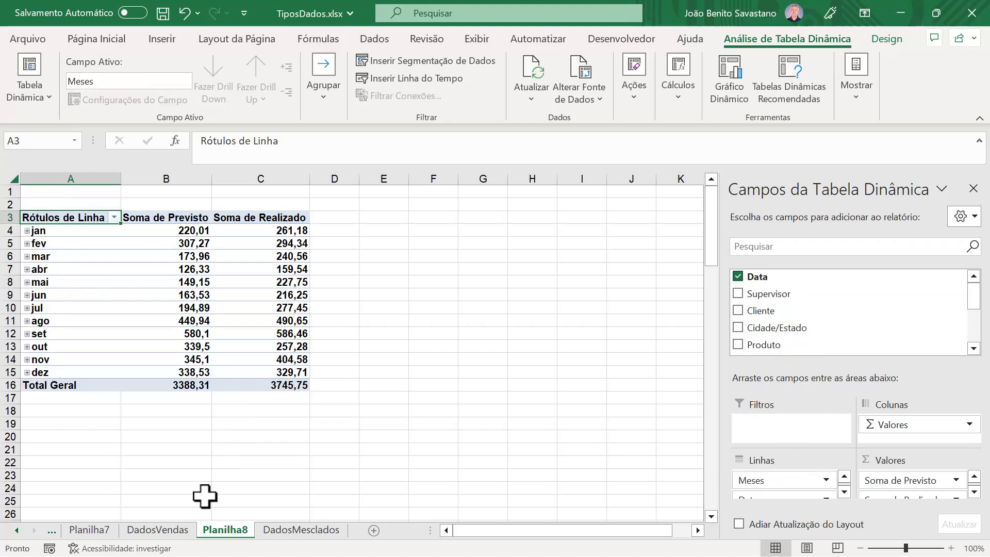
click(89, 531)
click(241, 531)
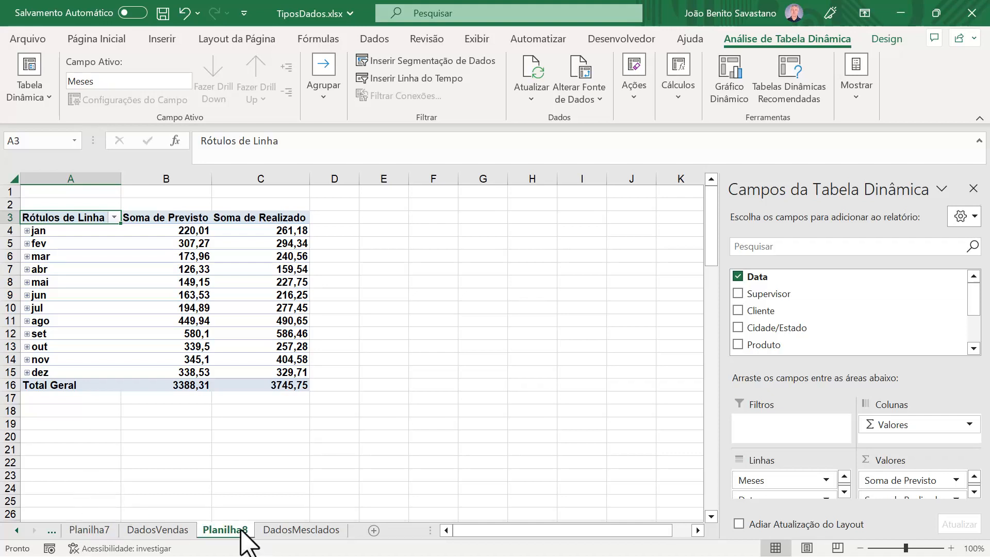